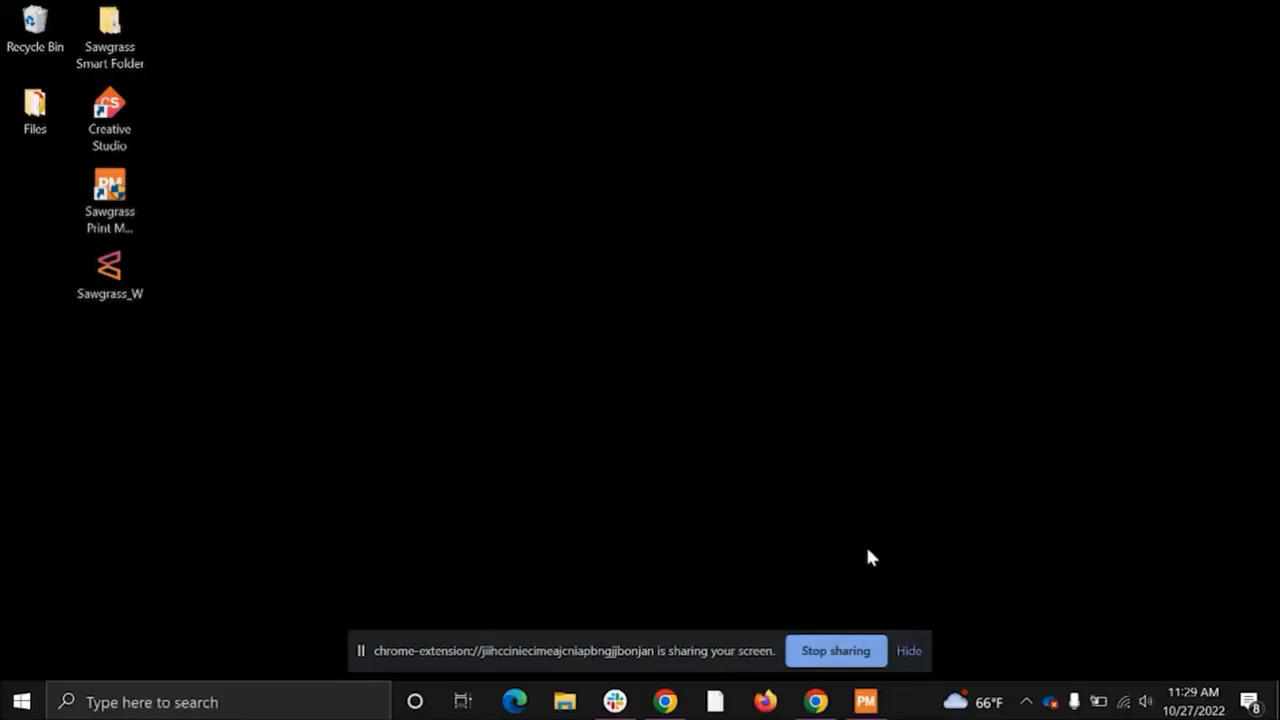
- Bring up the Sawgrass Print Manager print settings and set the substrate to Polyester
left_click(866, 702)
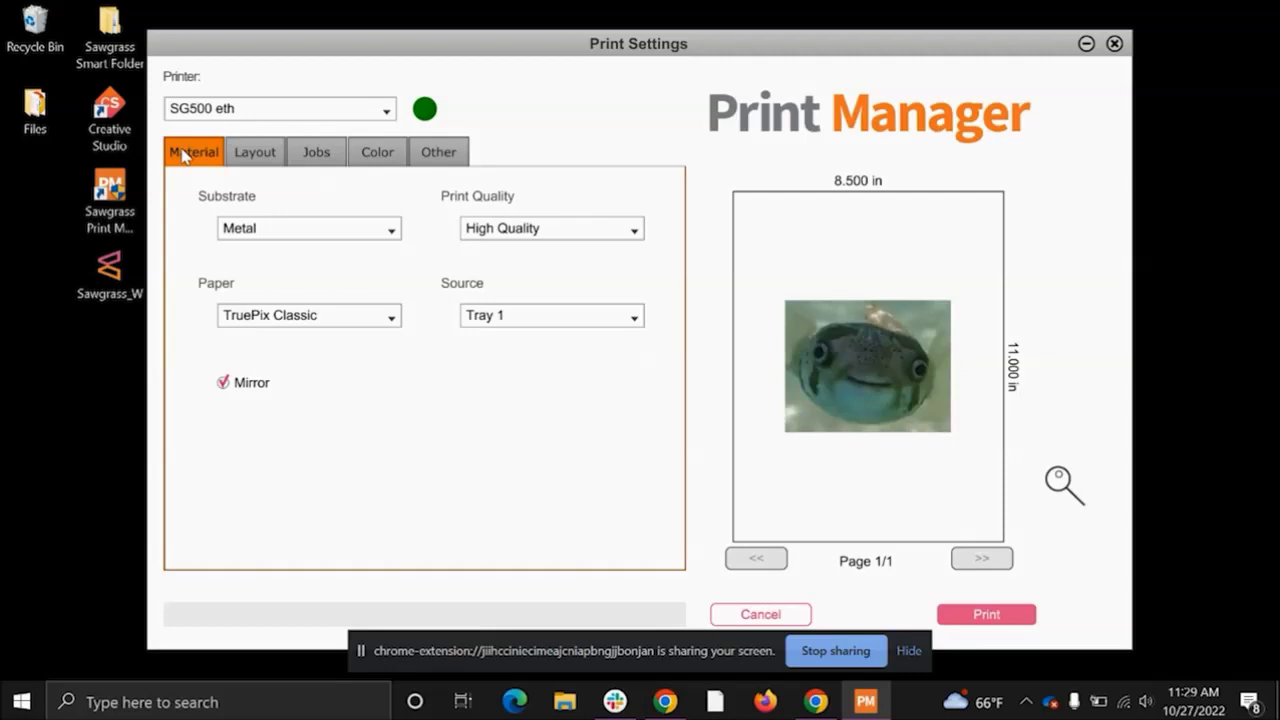
left_click(360, 233)
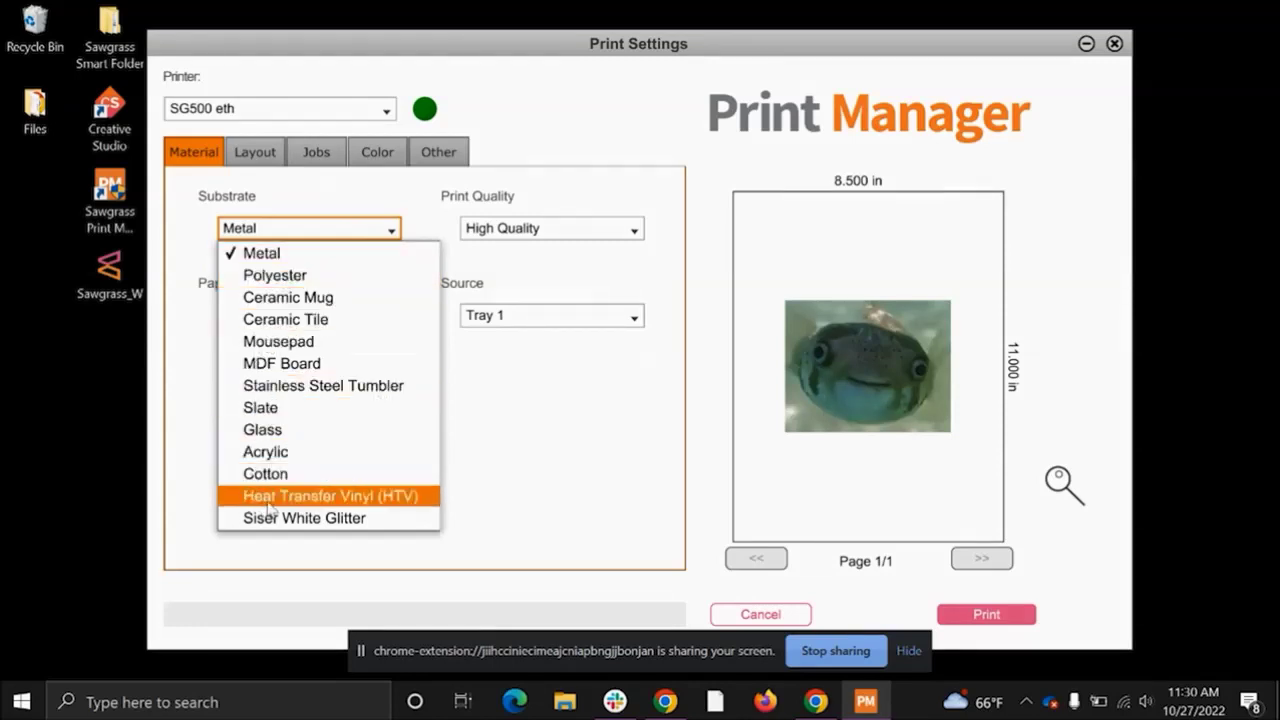
key("Escape")
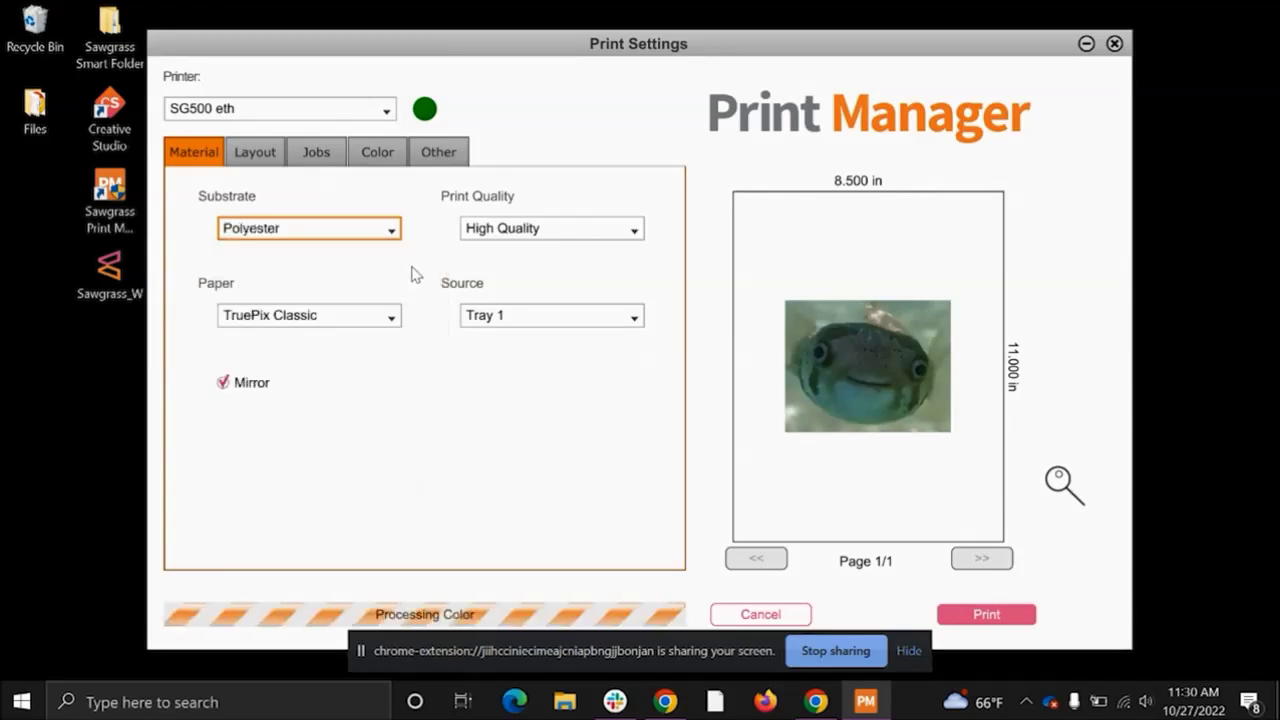
- Review the available print quality, paper and source options for the polyester print, keeping the selected ones
left_click(537, 230)
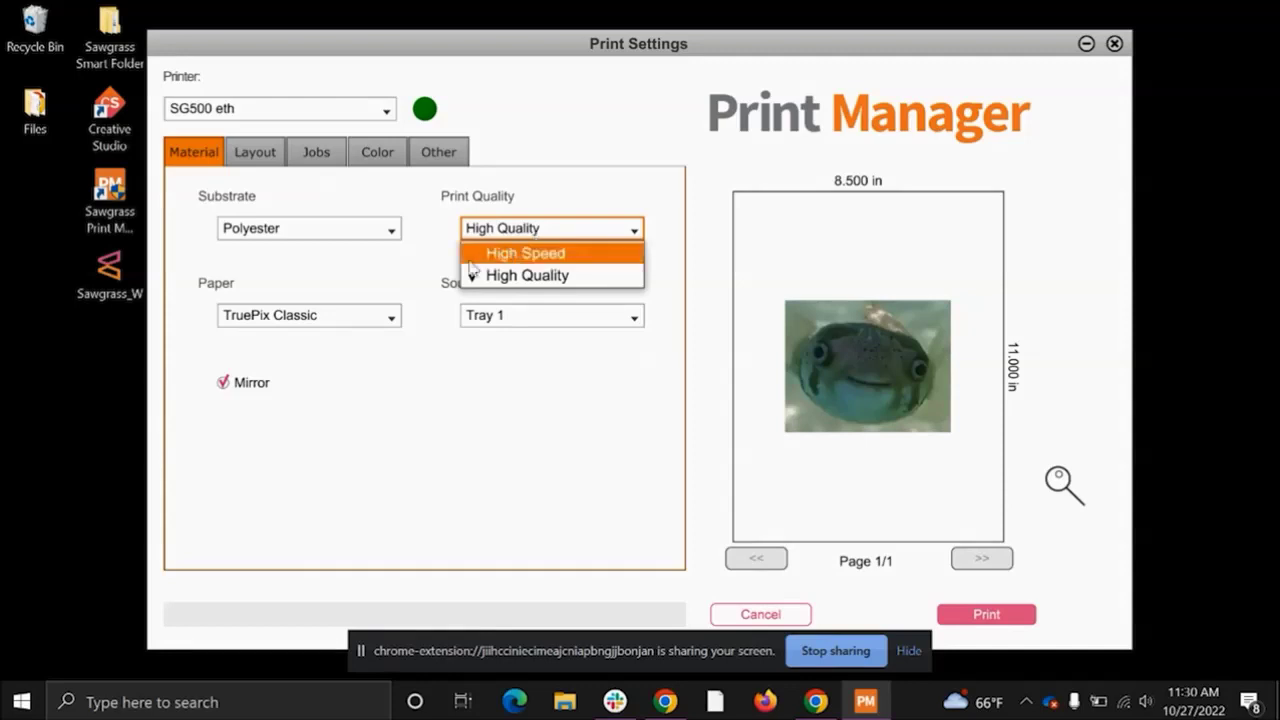
left_click(391, 316)
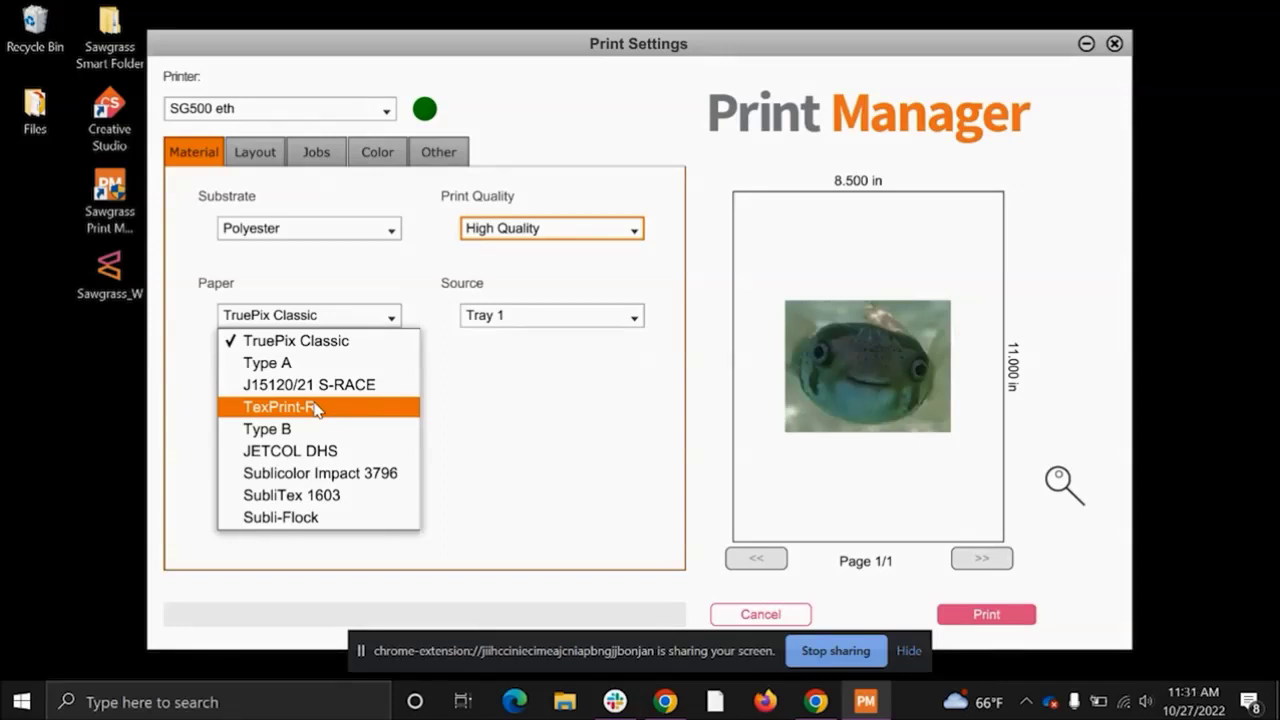
left_click(502, 414)
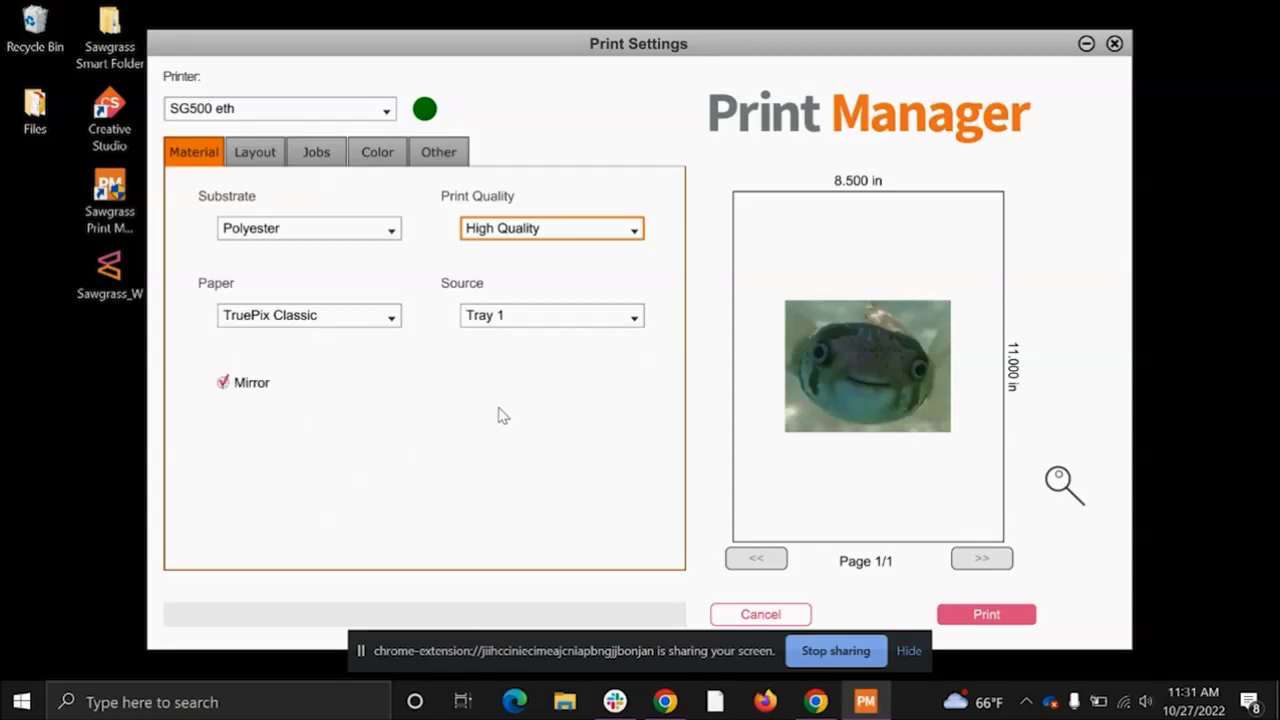
left_click(555, 323)
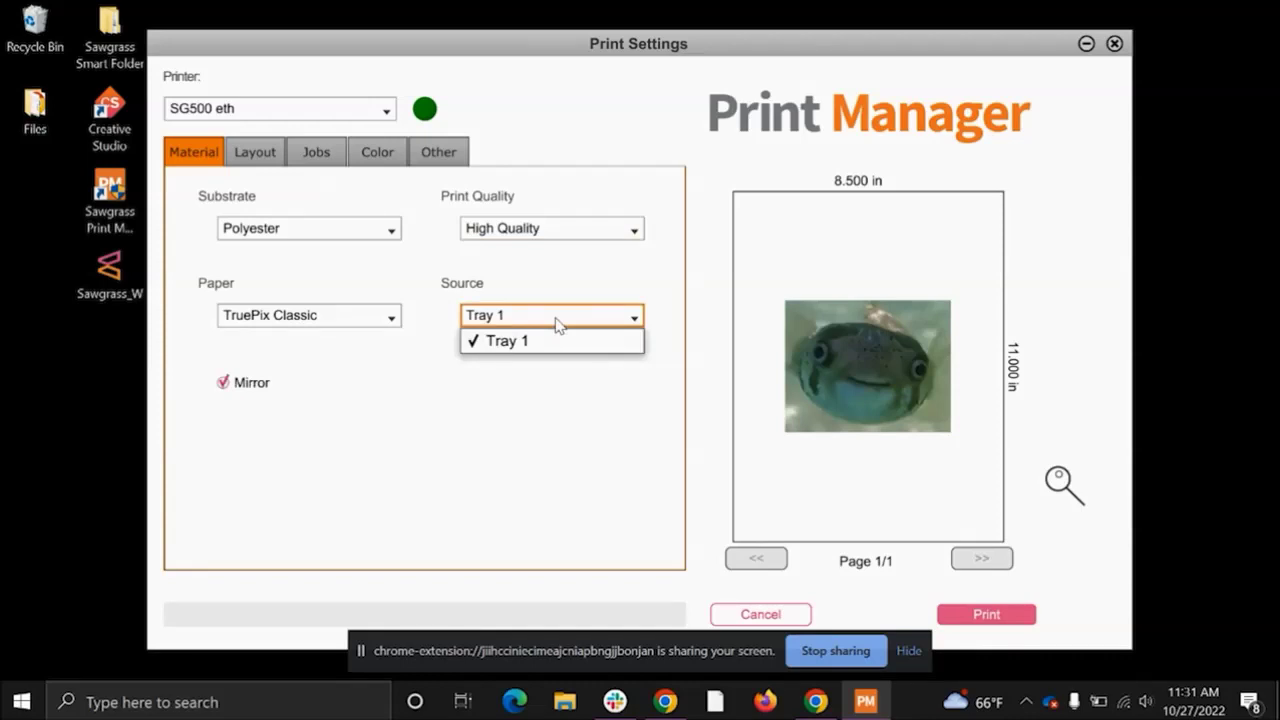
left_click(555, 323)
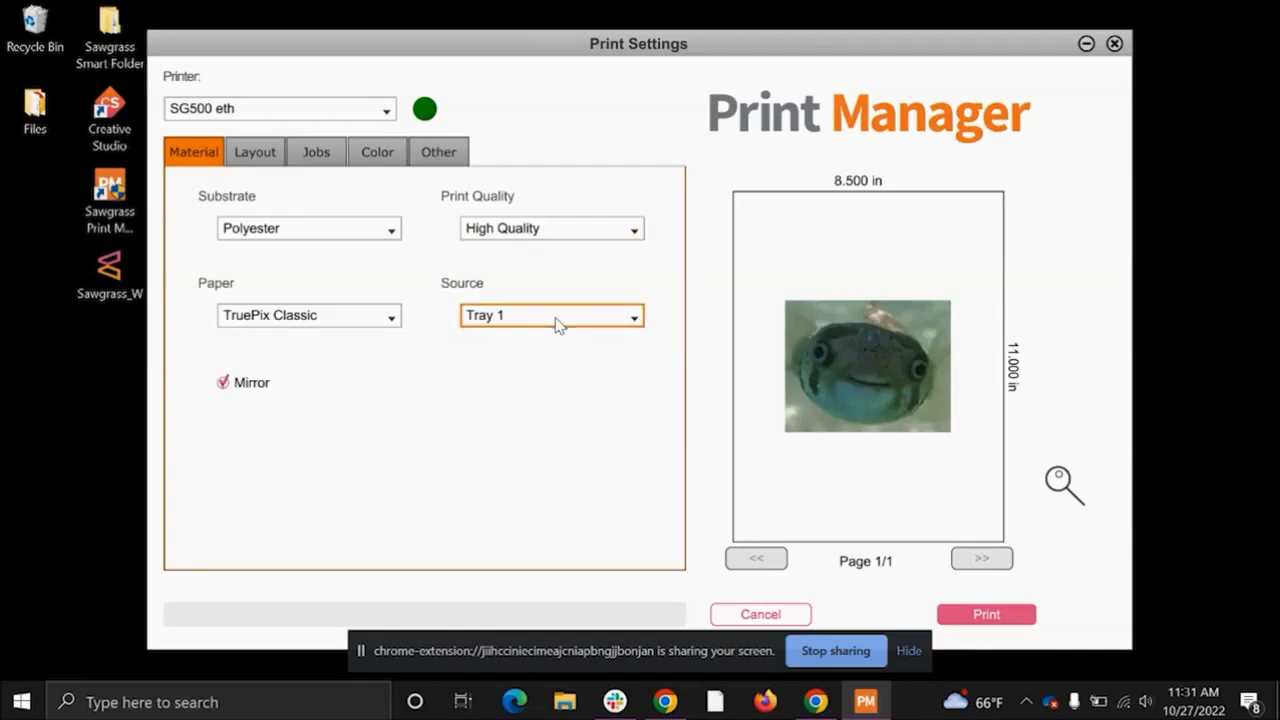
- Try the image without mirroring, check the substrate choices, and enable Mirror again
left_click(223, 382)
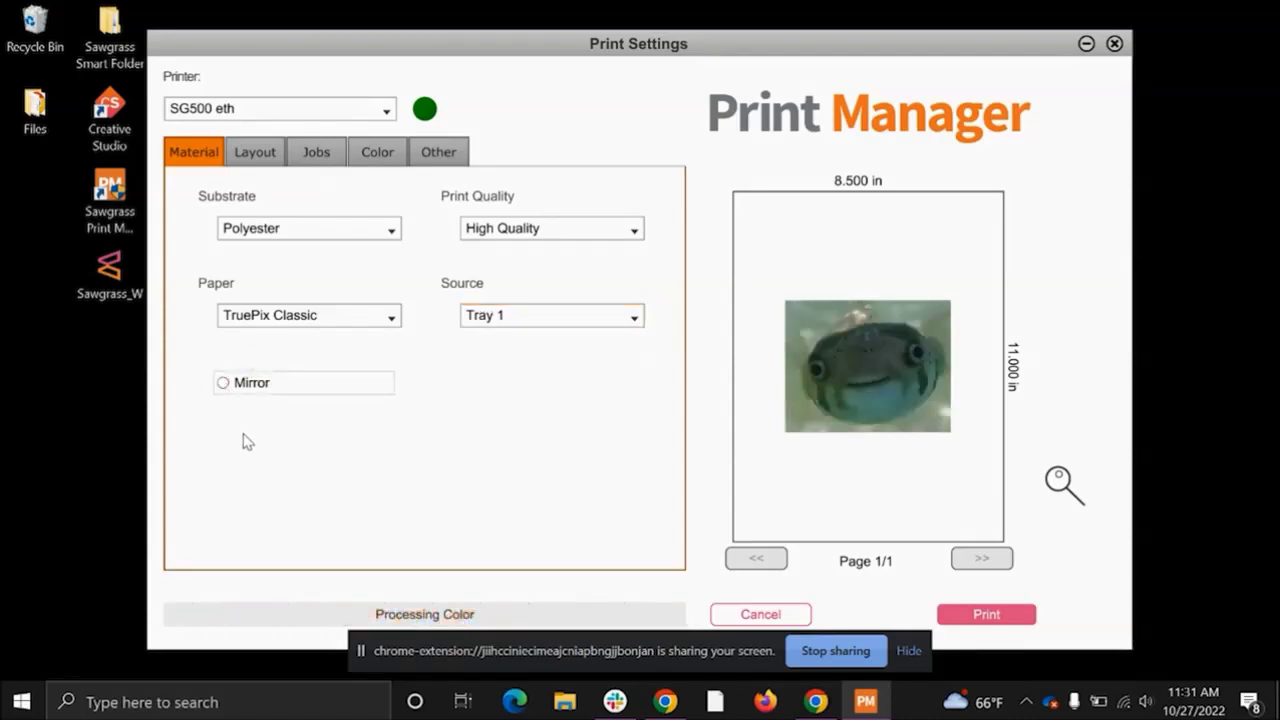
left_click(355, 232)
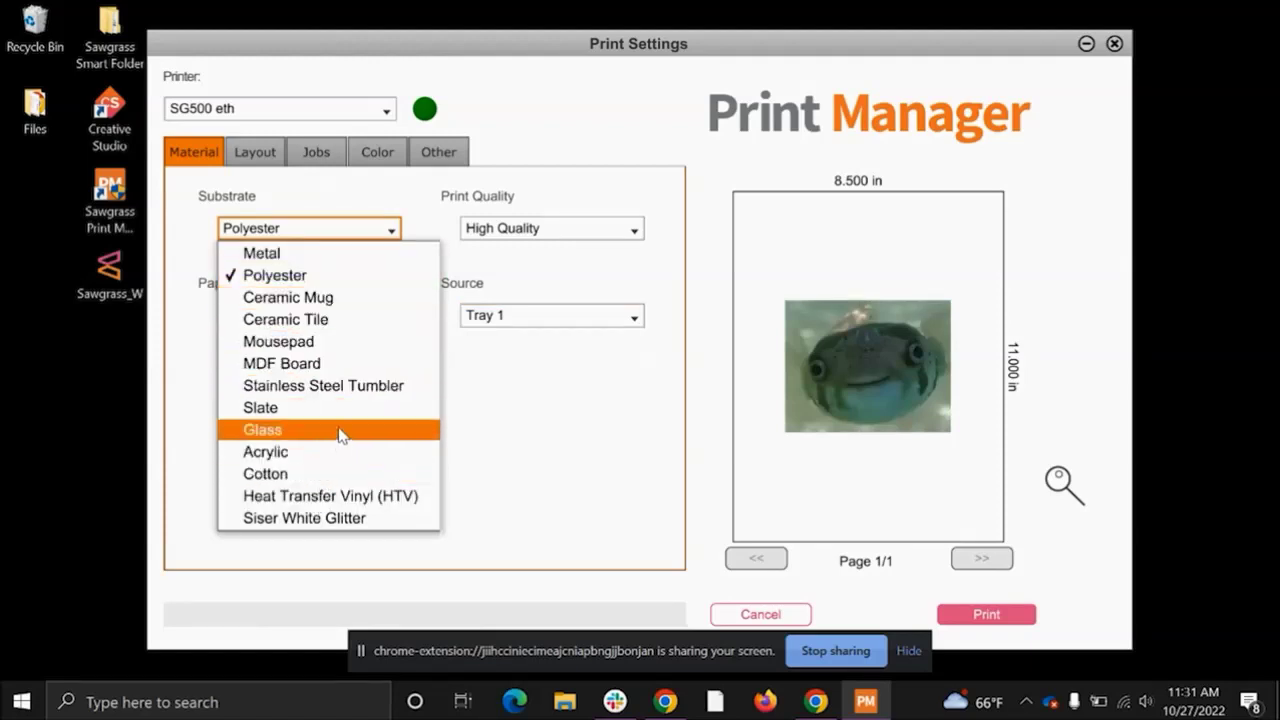
left_click(475, 427)
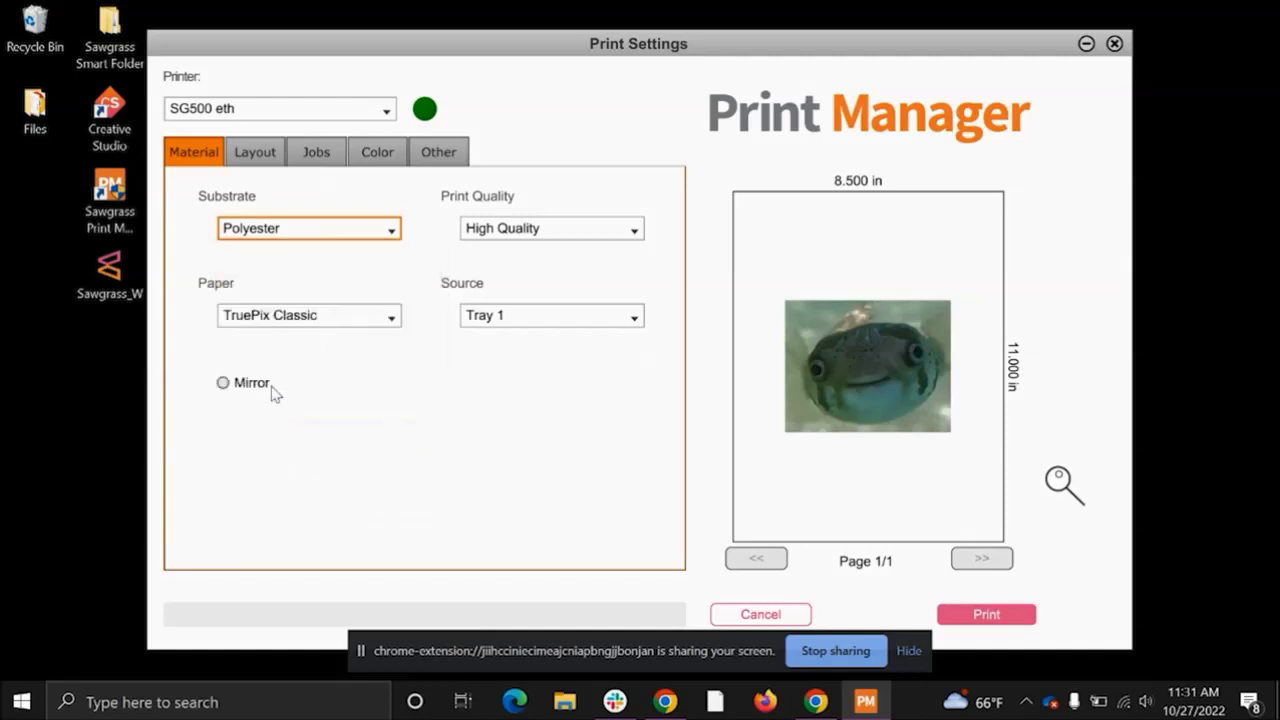
left_click(222, 384)
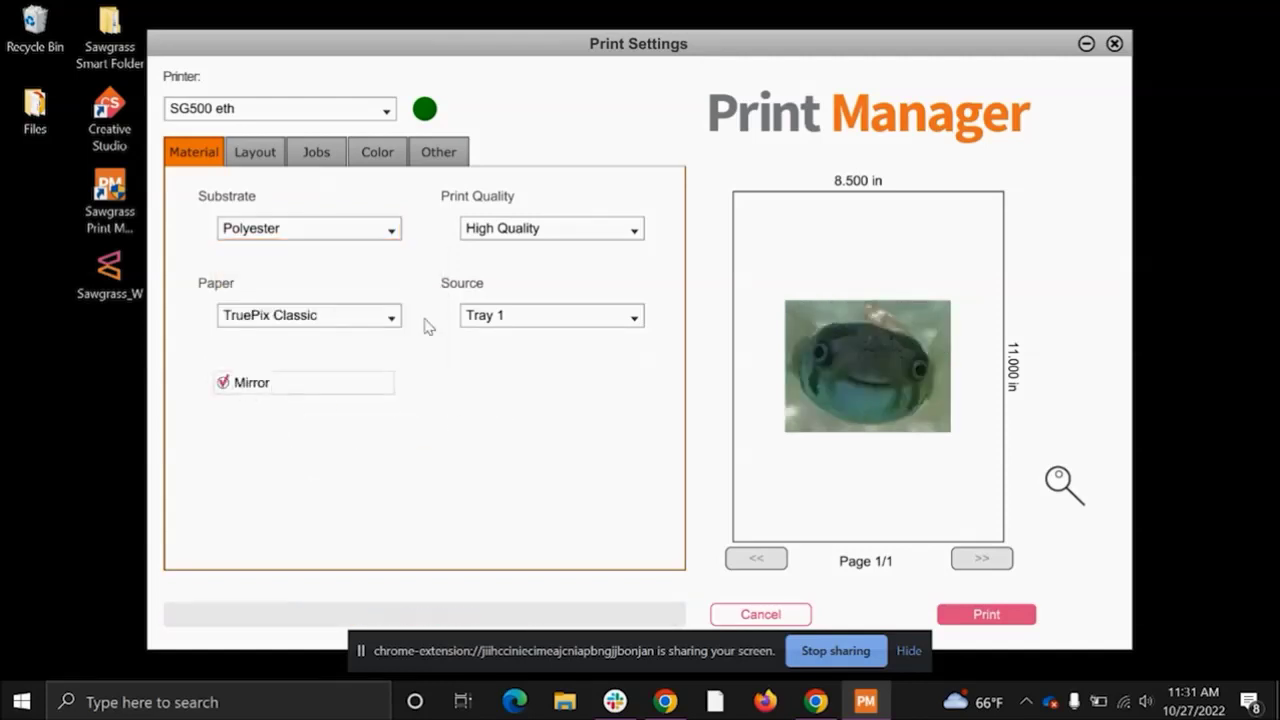
- Try Preserve Layout from Designer, return to Print Manager Performs Layout, and choose the US Letter (8.500 X 11.000 in) page size
left_click(256, 156)
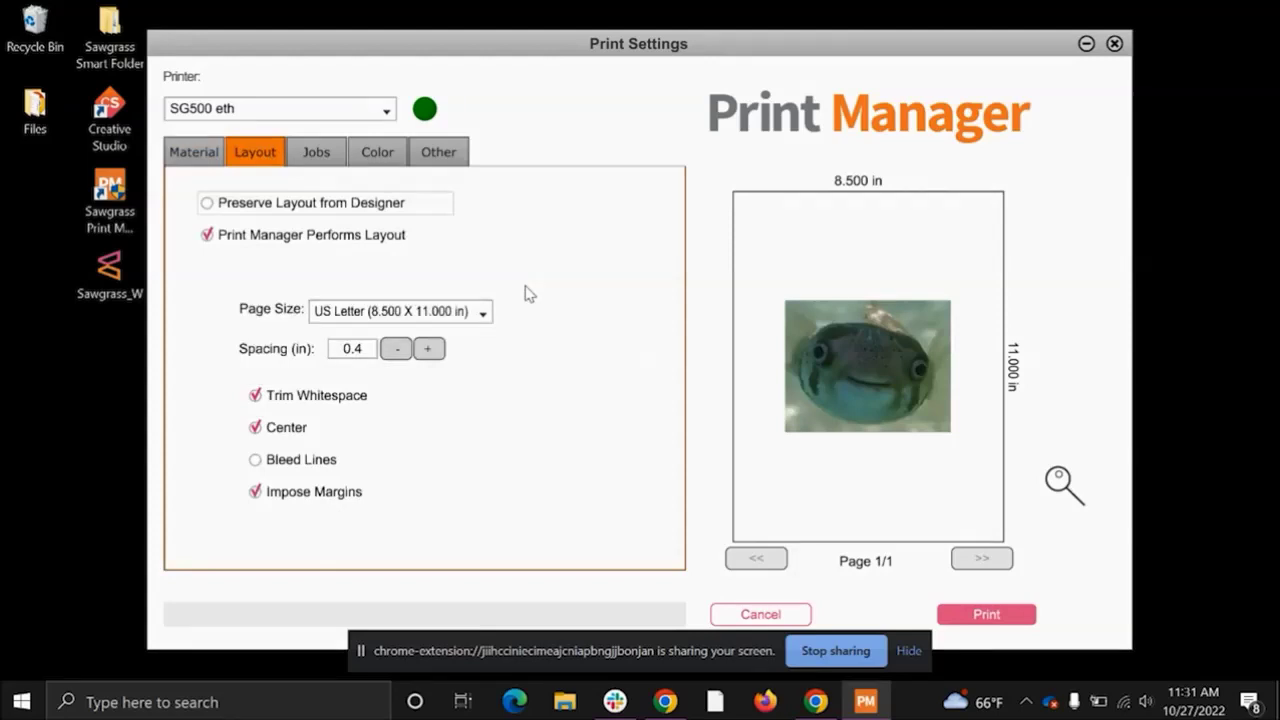
left_click(262, 205)
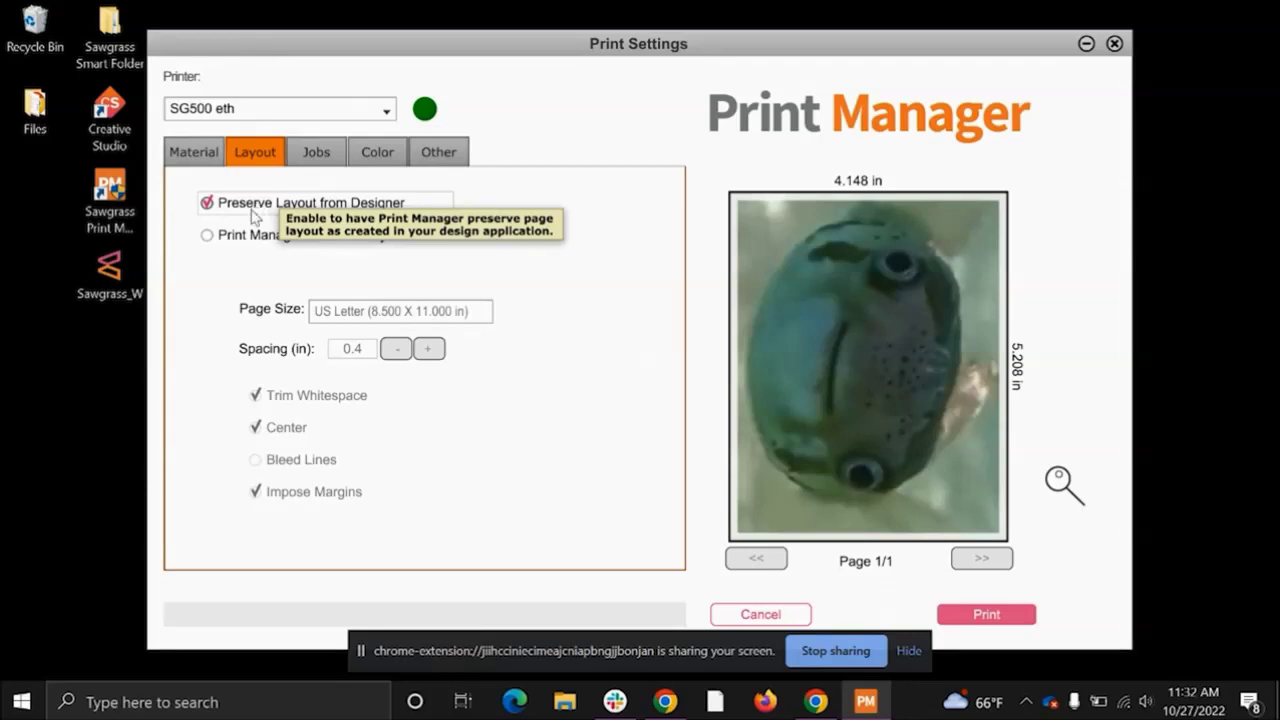
left_click(248, 241)
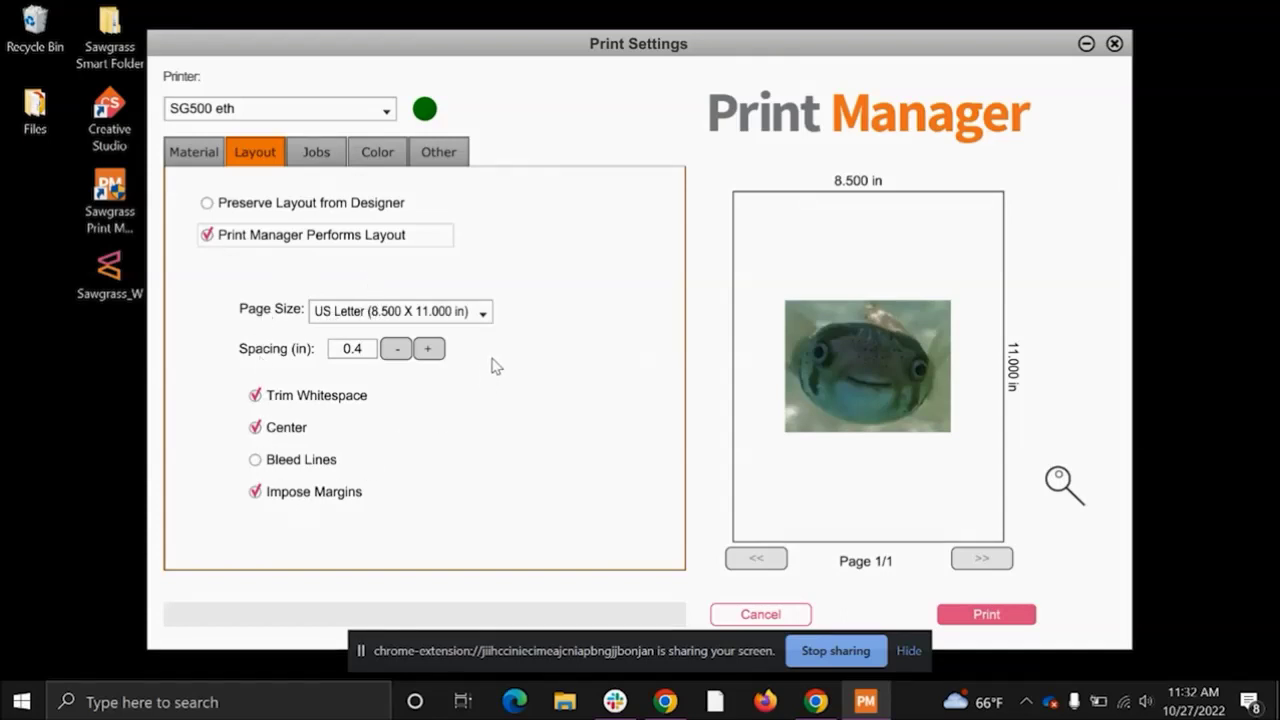
left_click(469, 314)
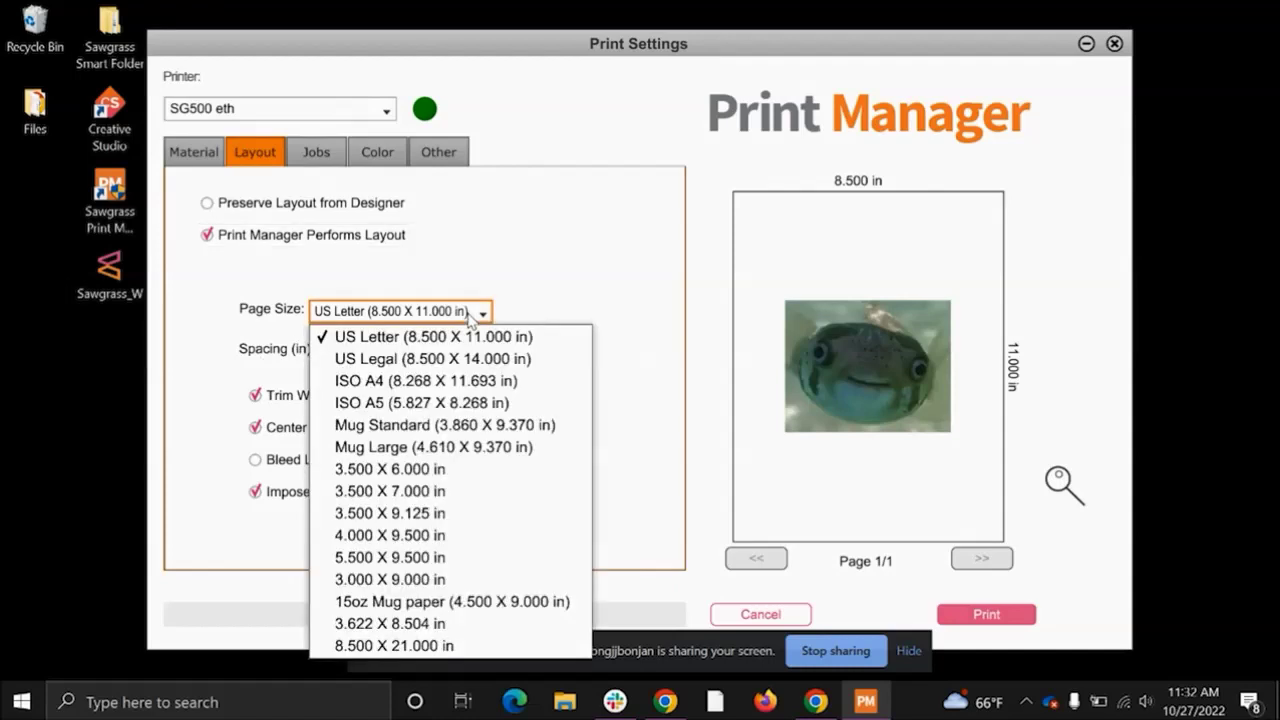
left_click(401, 338)
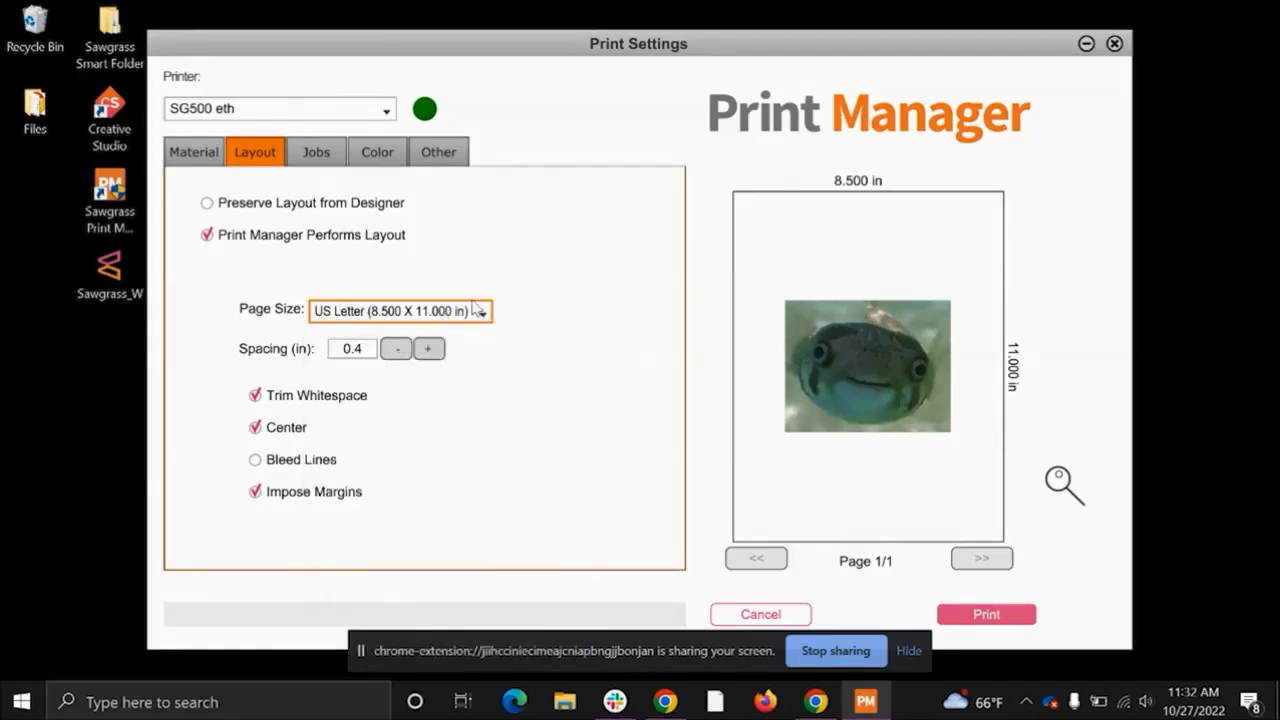
- Try the layout with Center off, Bleed Lines on and Impose Margins off, and restore all three options
mouse_move(295, 363)
mouse_move(295, 403)
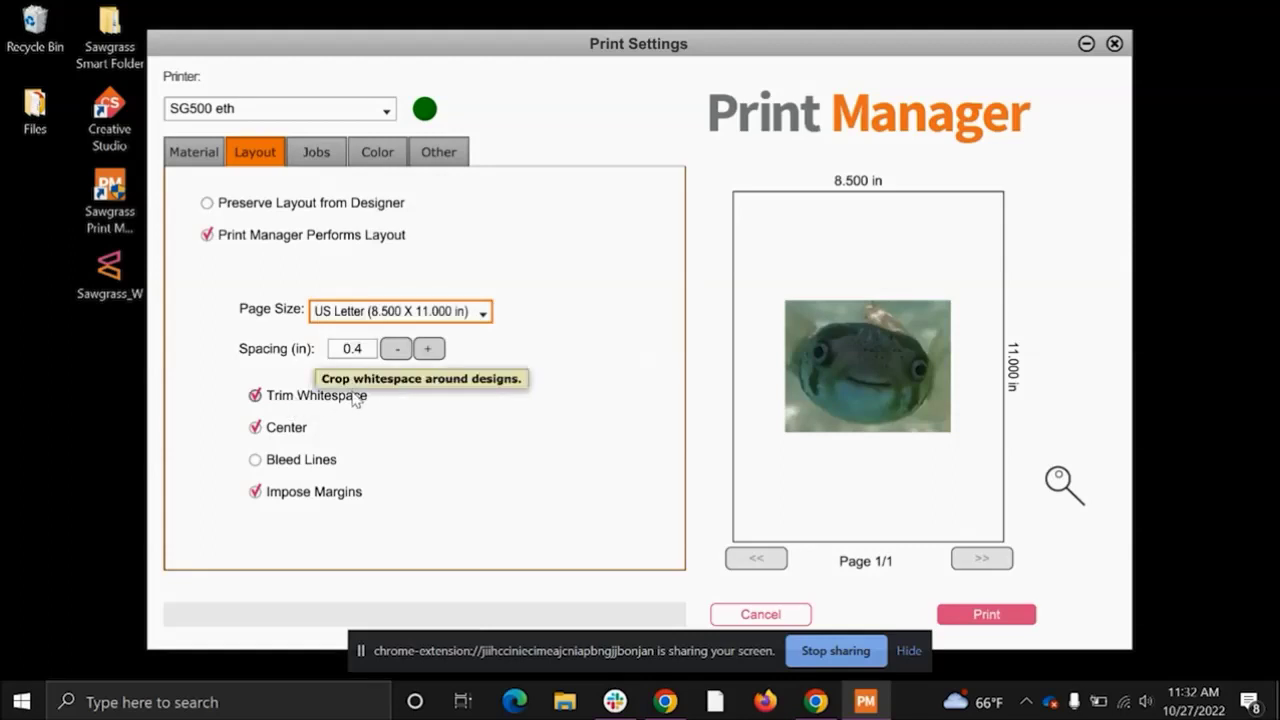
left_click(297, 429)
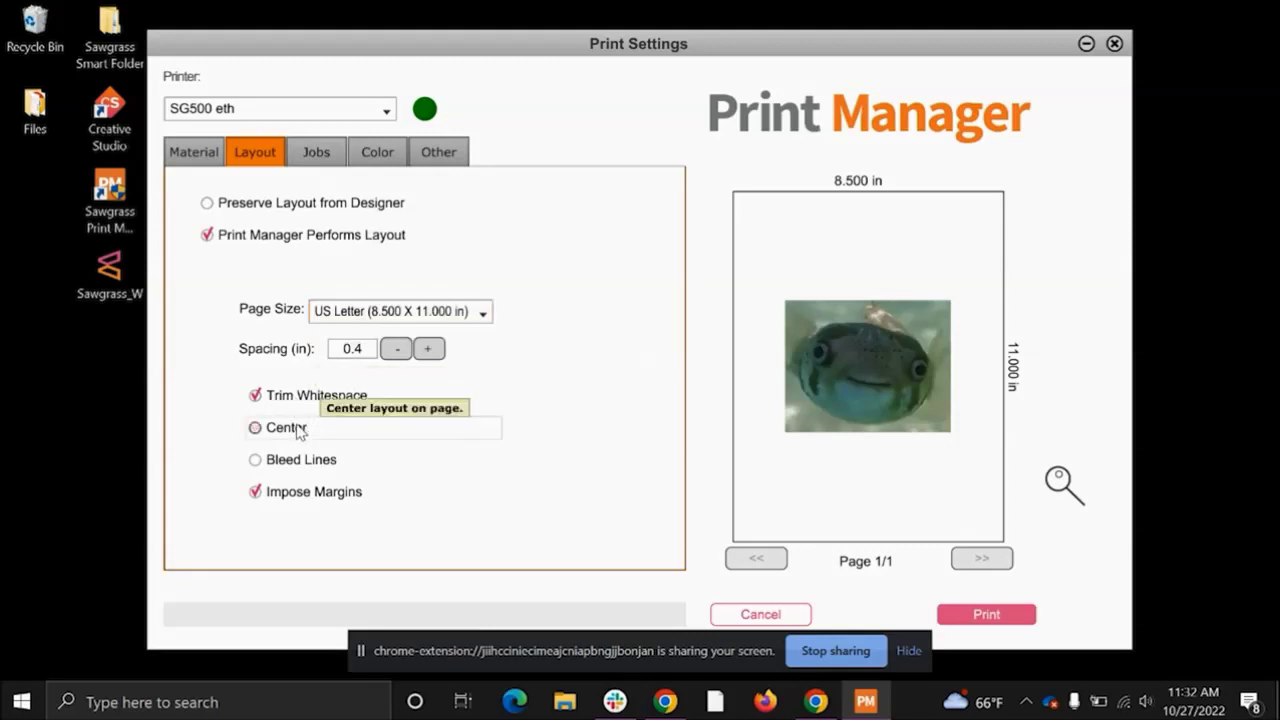
left_click(286, 460)
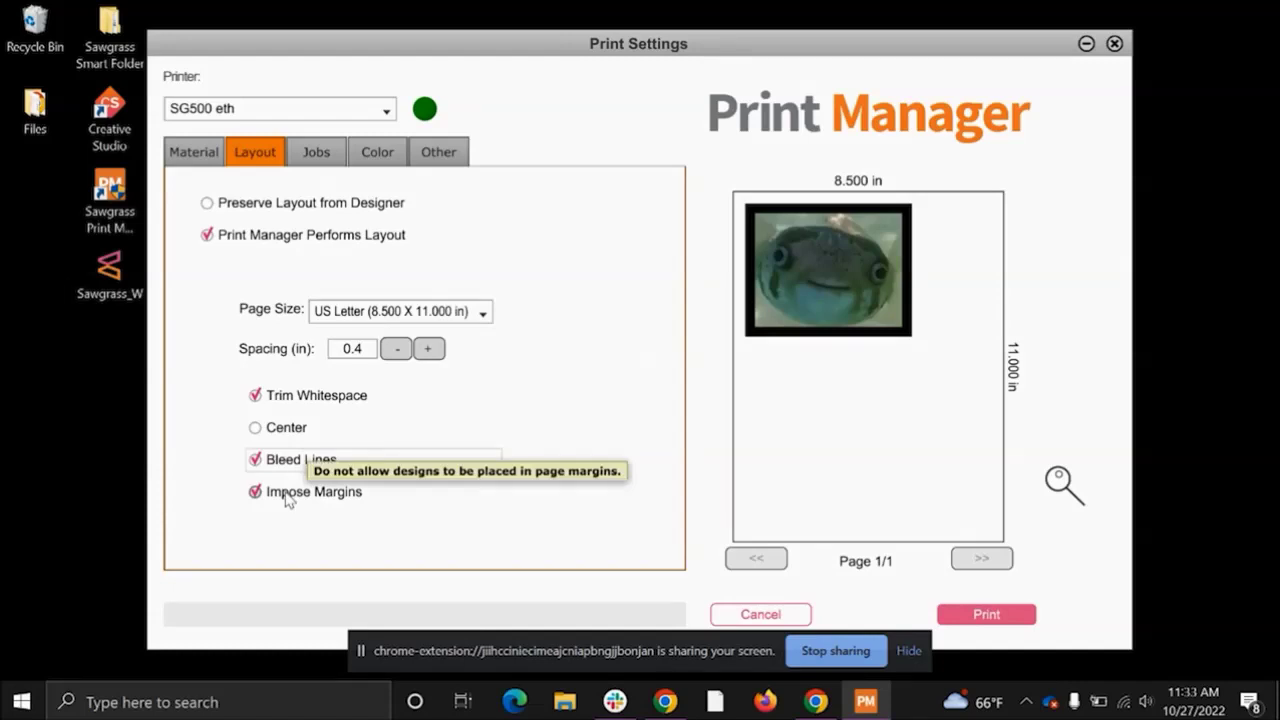
left_click(286, 497)
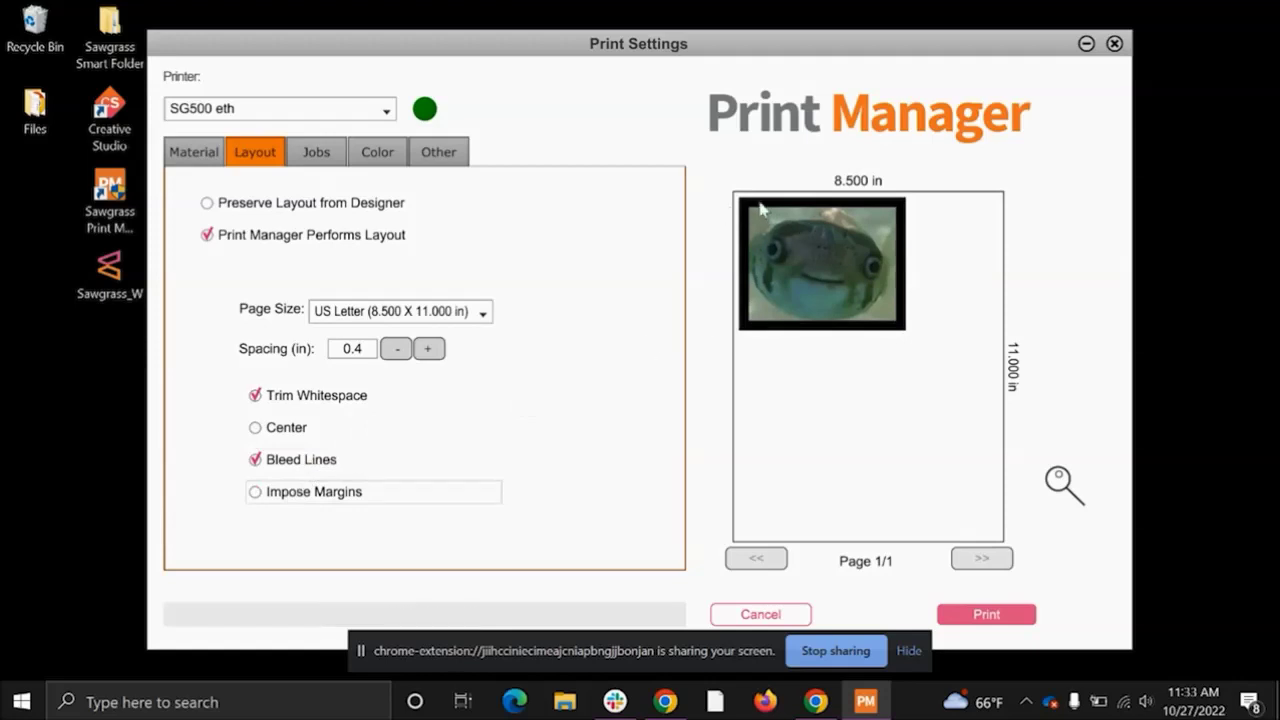
left_click(330, 462)
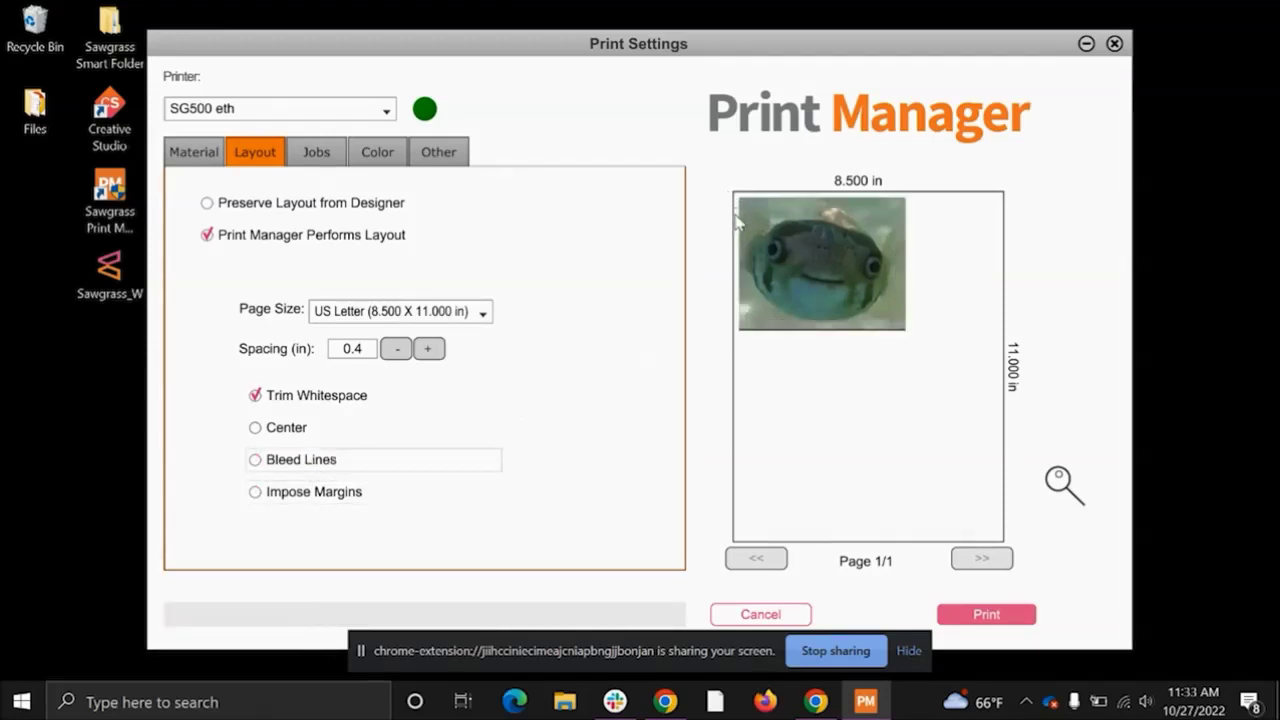
left_click(334, 495)
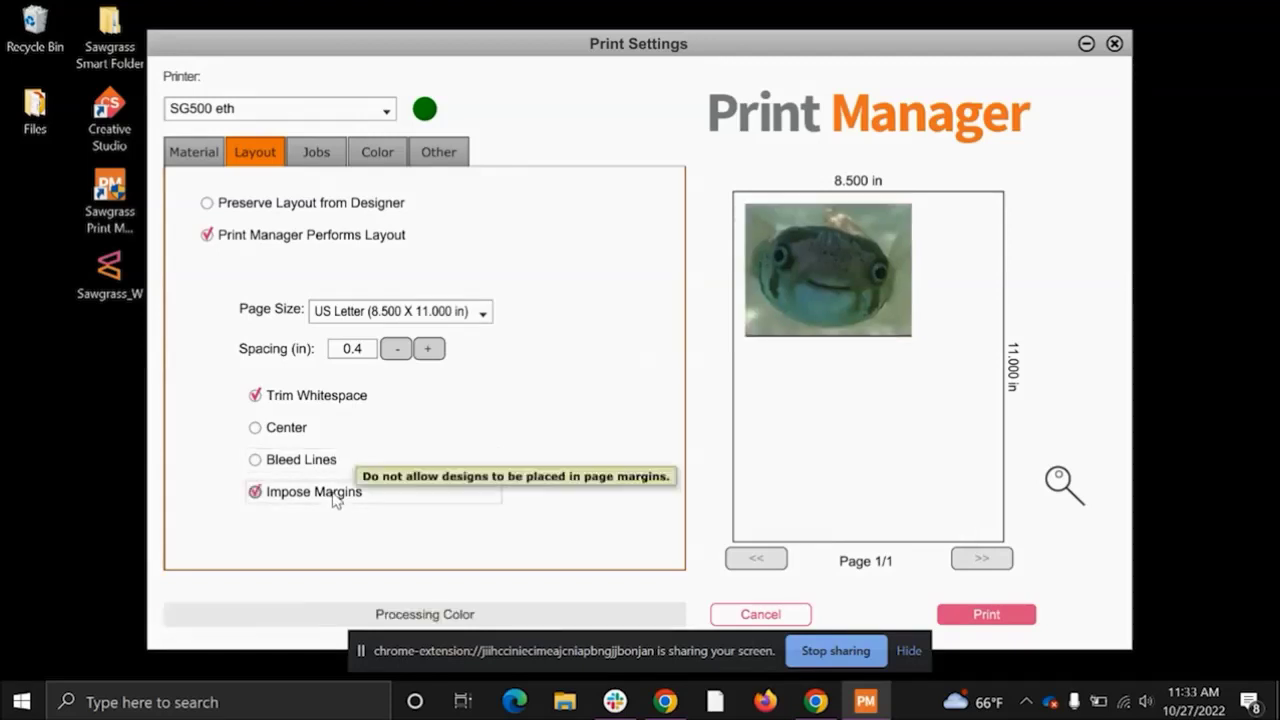
left_click(304, 432)
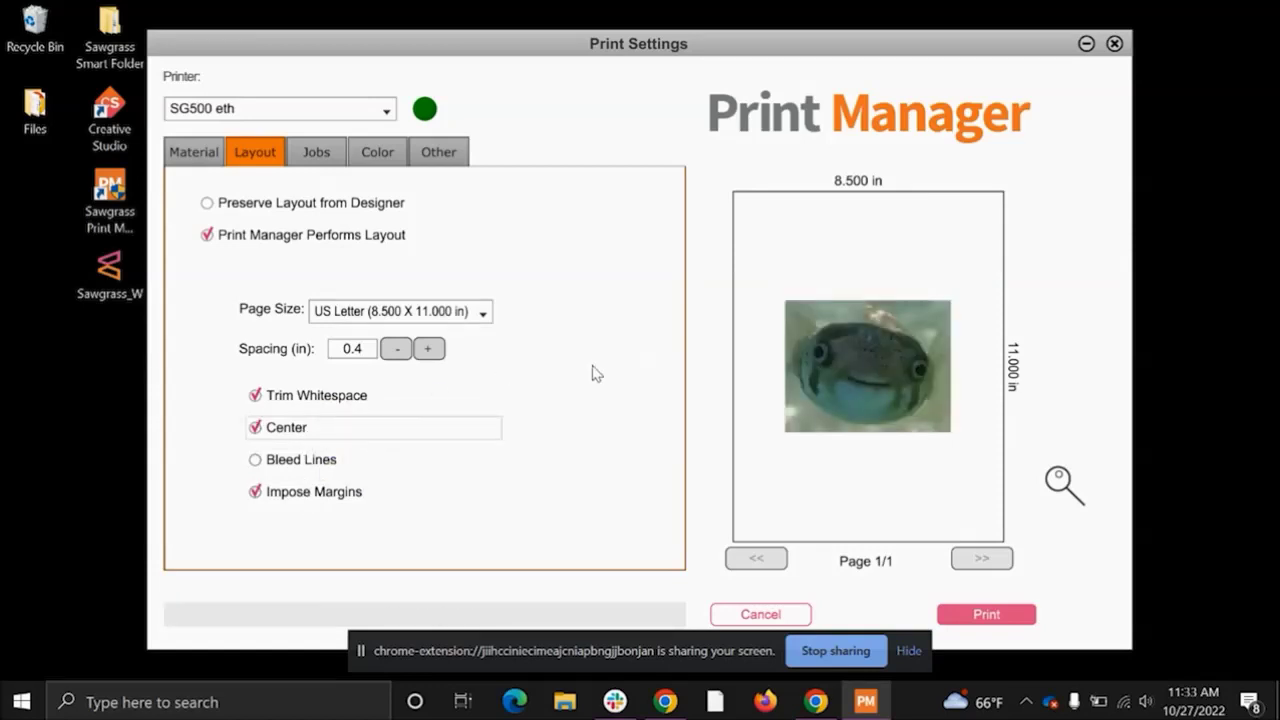
- Set the fish image's print width to 6.5 in in the job settings
left_click(322, 153)
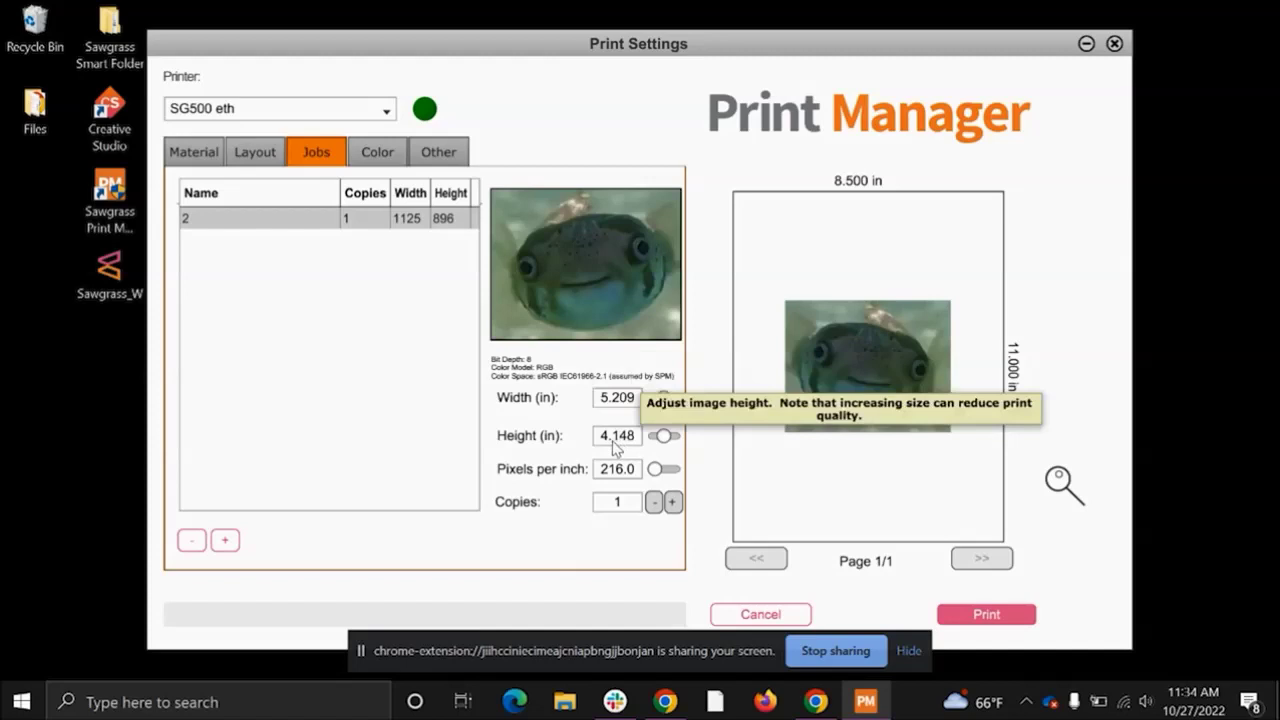
left_click(617, 398)
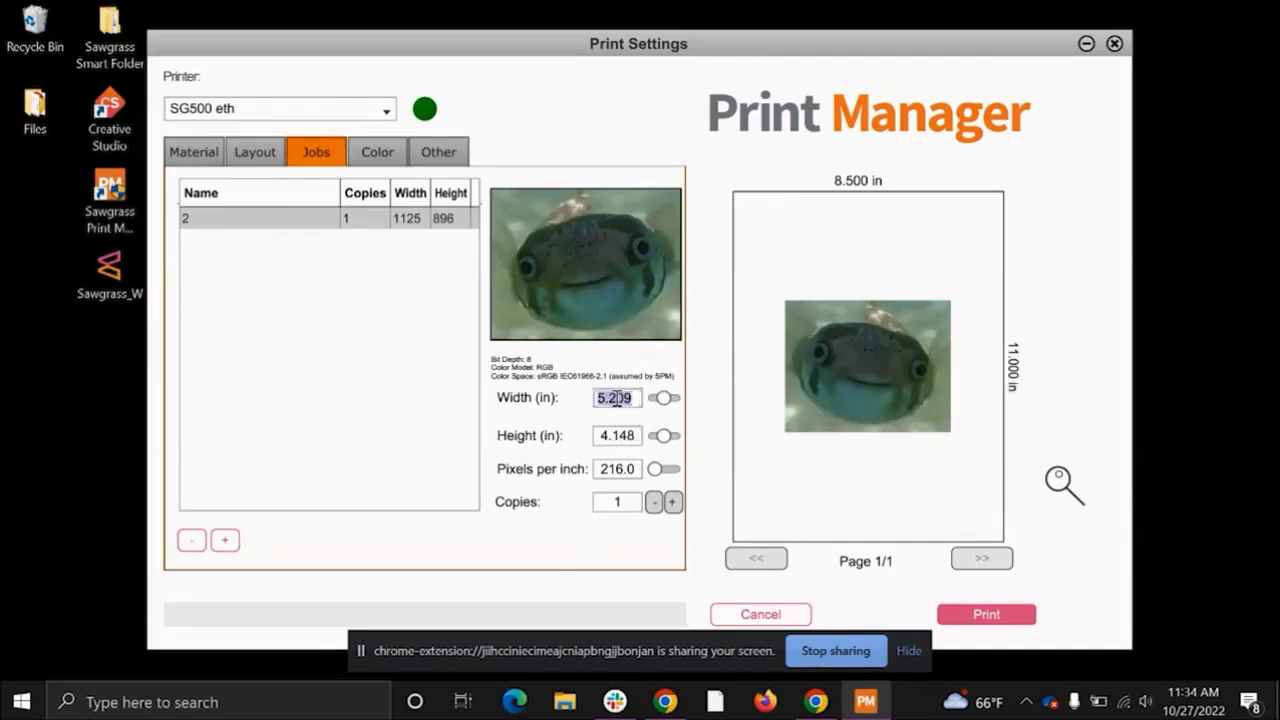
type("6.5")
key("Return")
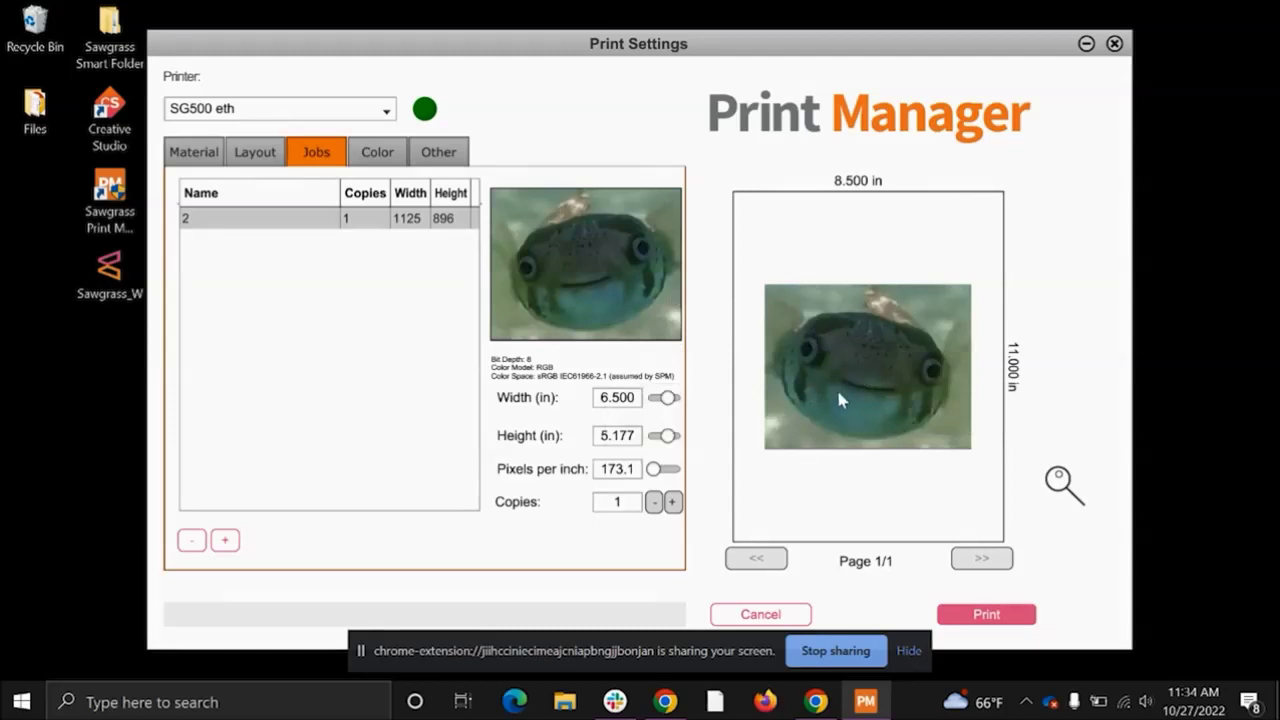
- Set the fish image's resolution to 300 pixels per inch and the number of copies to 2
double_click(616, 469)
key("BackSpace")
type("300")
key("Return")
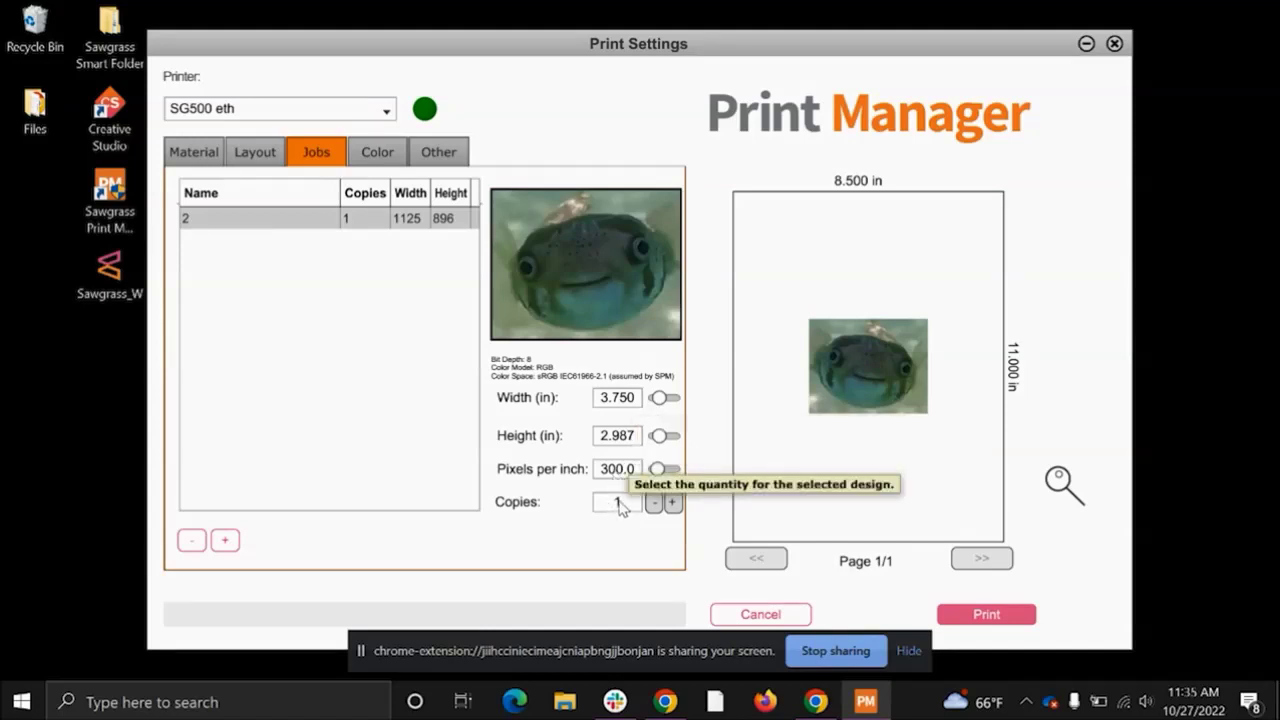
left_click(675, 502)
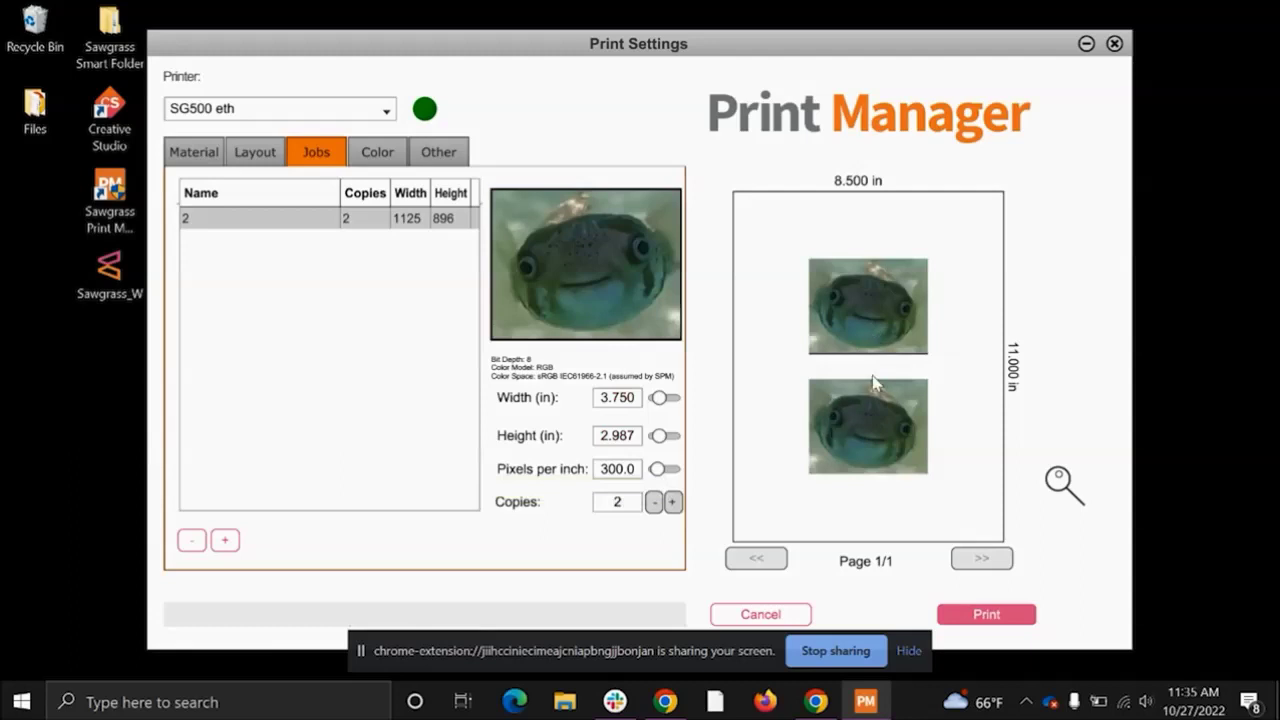
- Try wider layout spacing between the two copies, raising it to 0.7 in and reducing it to 0.5 in
left_click(257, 165)
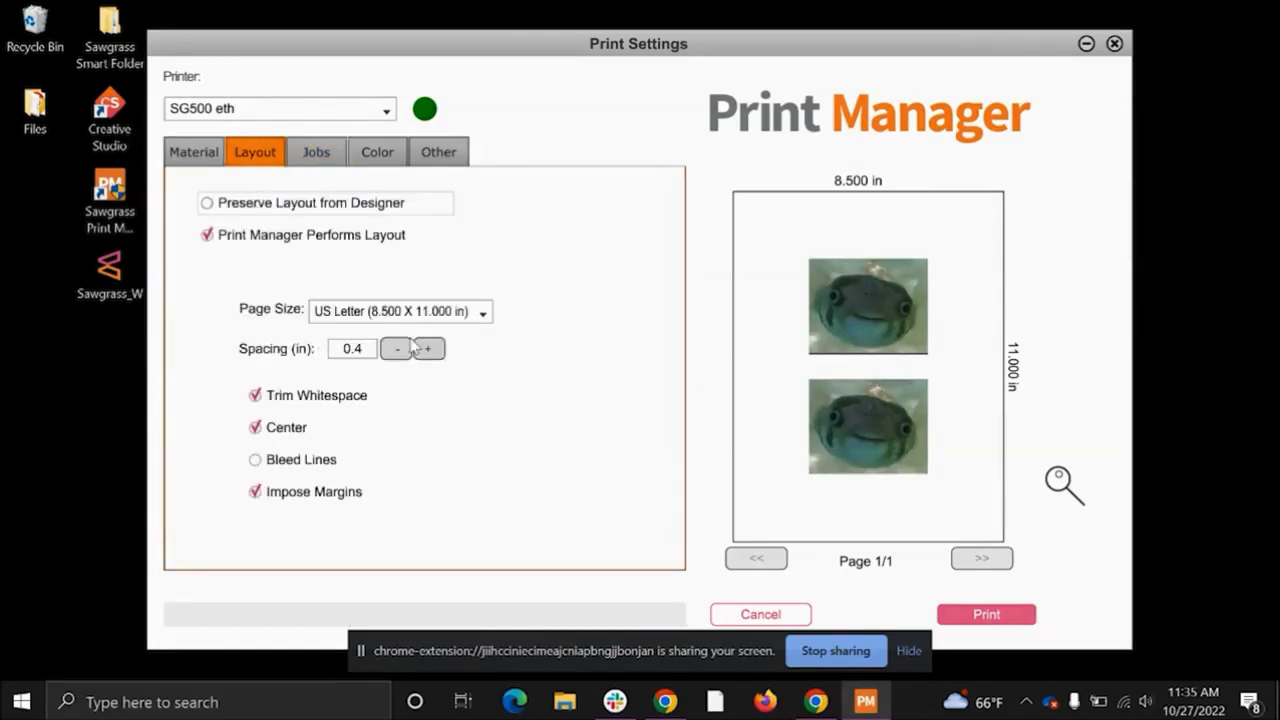
left_click(430, 349)
left_click(430, 349)
left_click(430, 349)
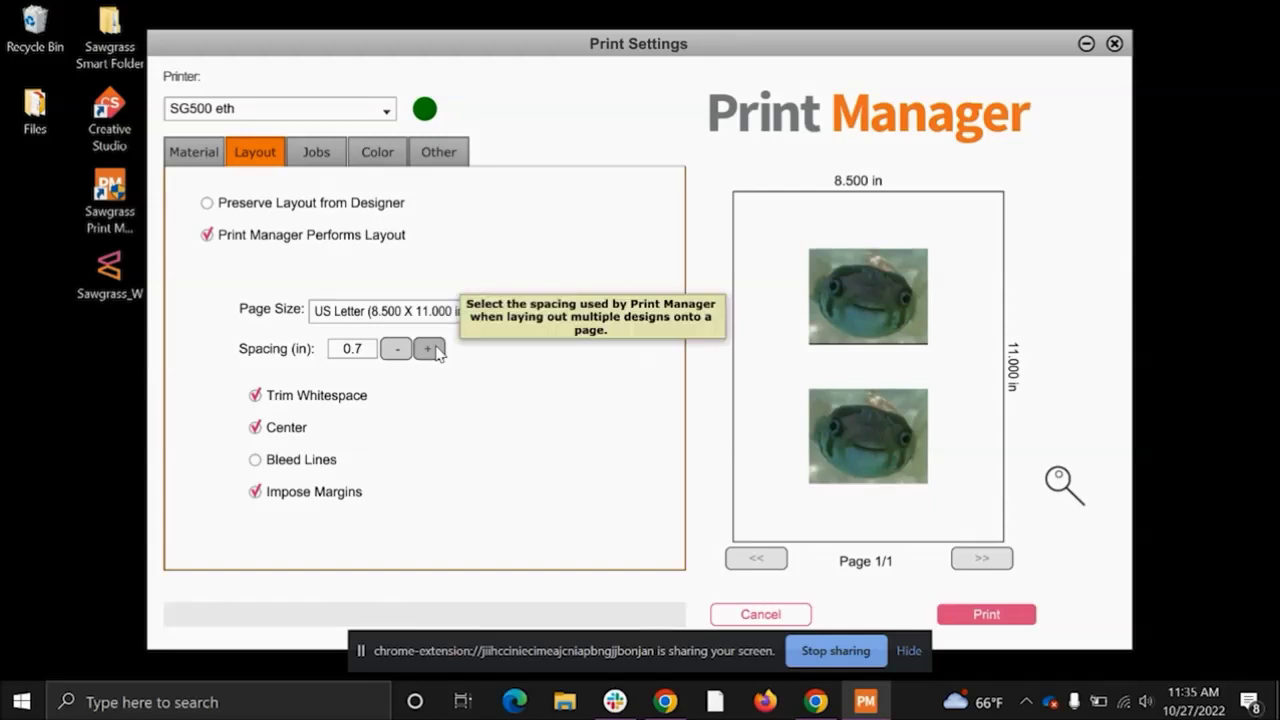
left_click(396, 348)
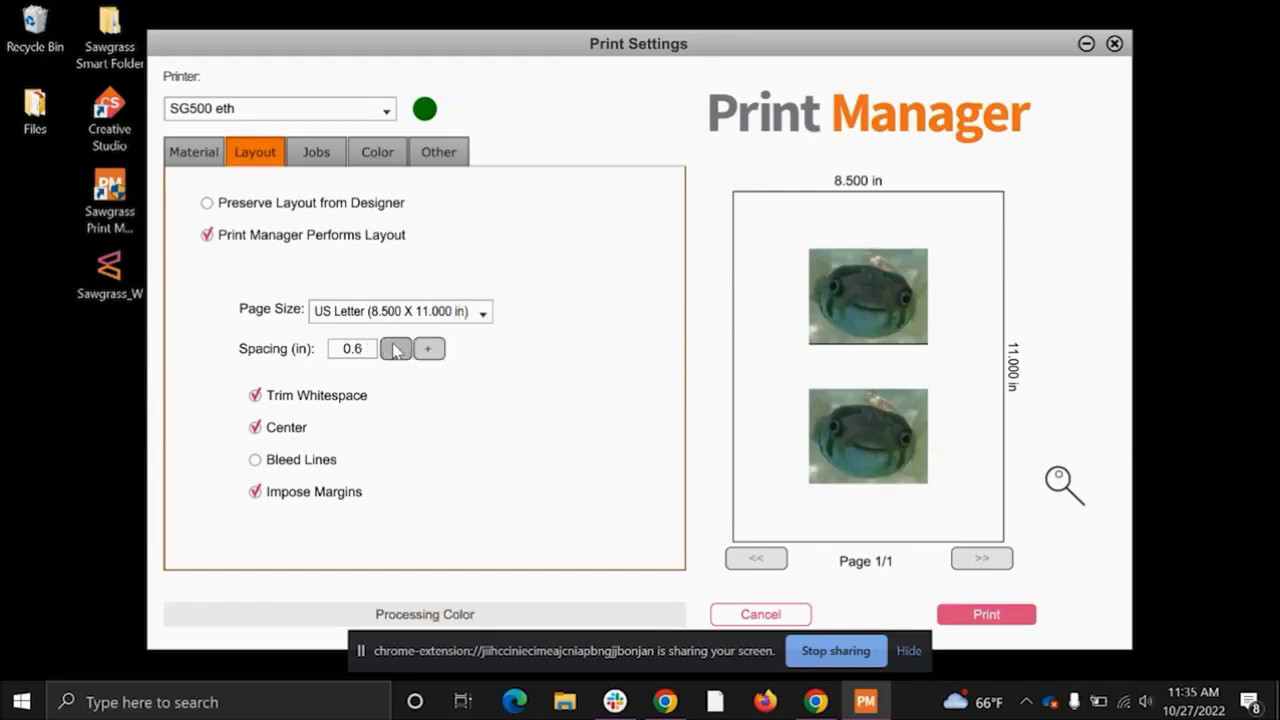
left_click(396, 348)
- Set the layout spacing between the two copies to 0.0 in
double_click(365, 348)
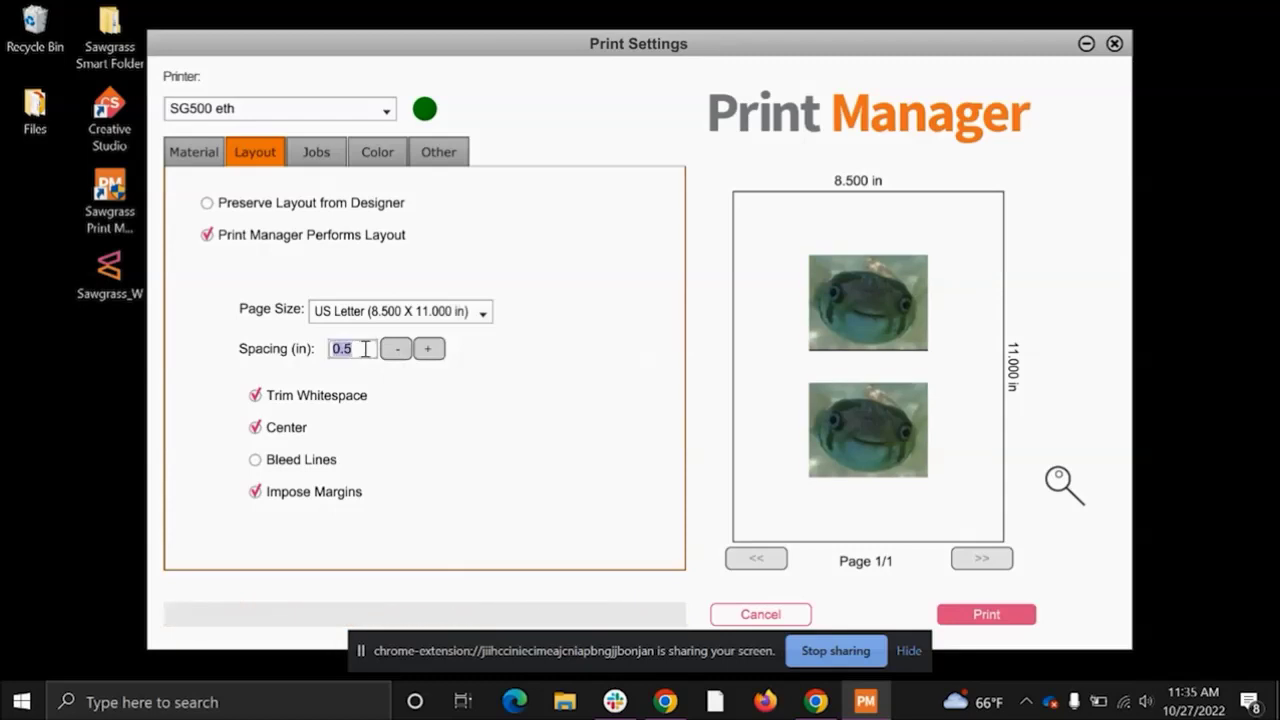
key("BackSpace")
type("0.0")
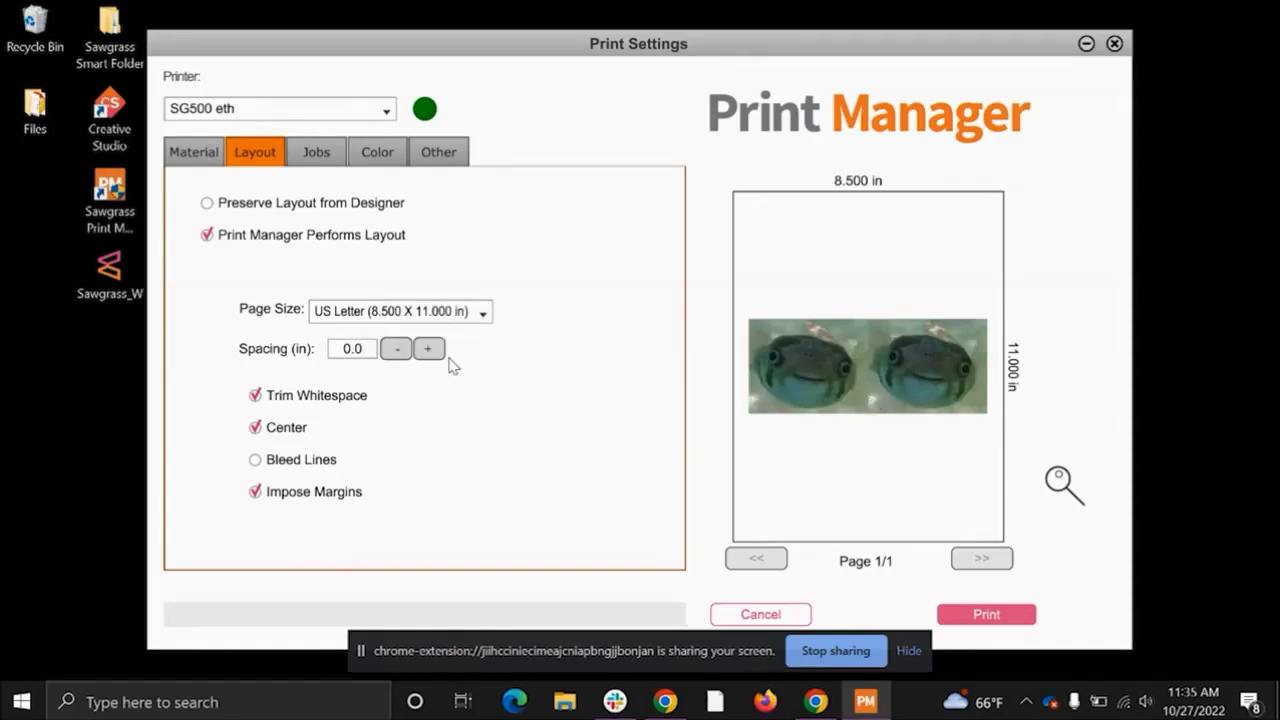
- Reduce the fish image's number of copies to 1 in the job settings
left_click(316, 158)
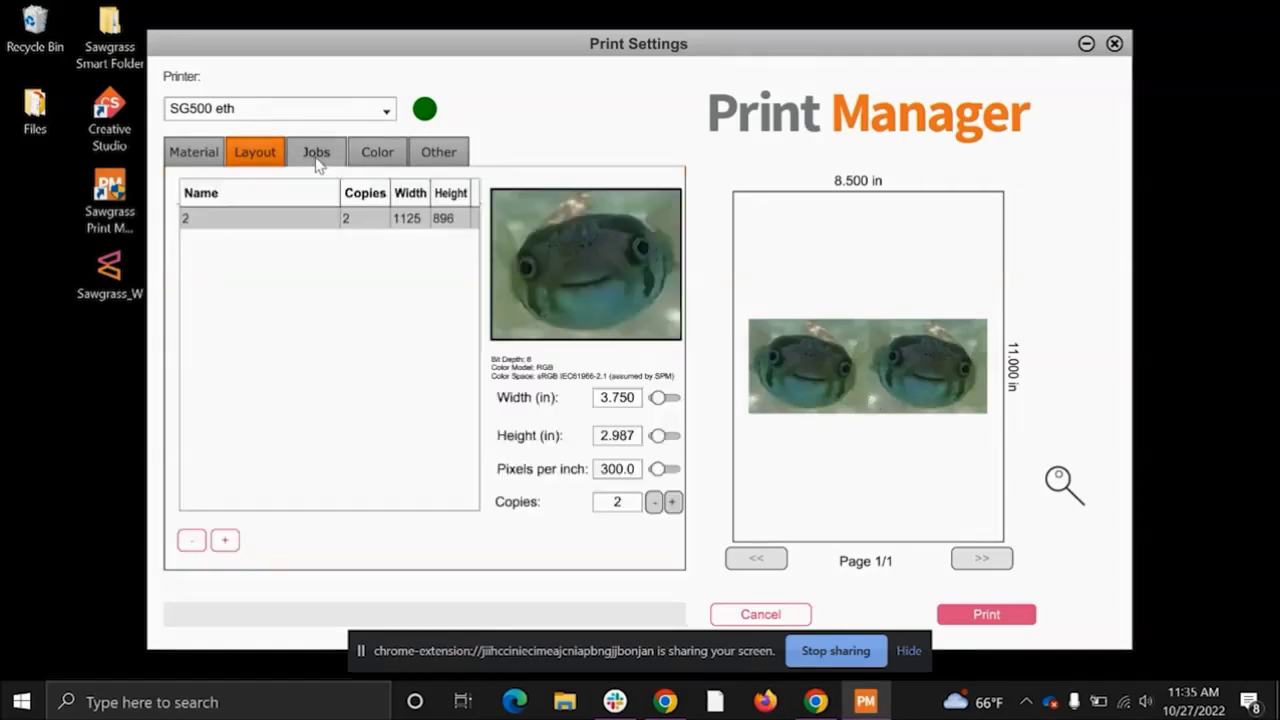
left_click(266, 155)
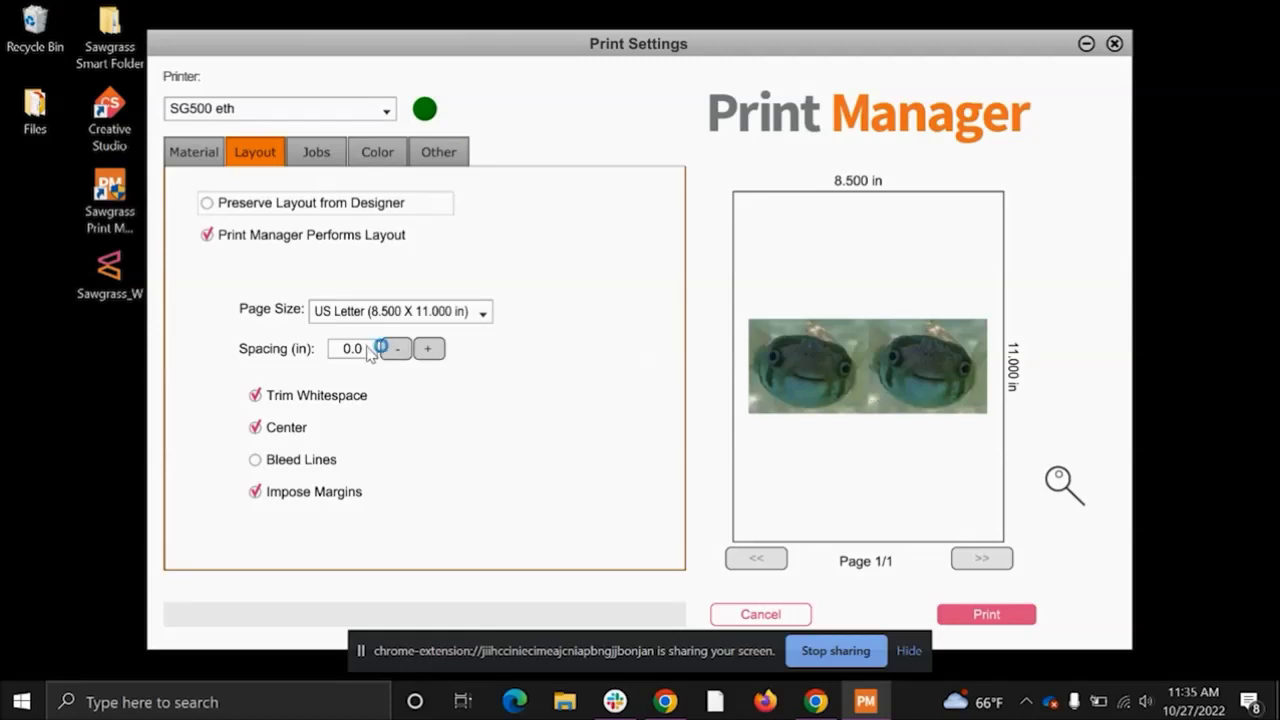
left_click(311, 158)
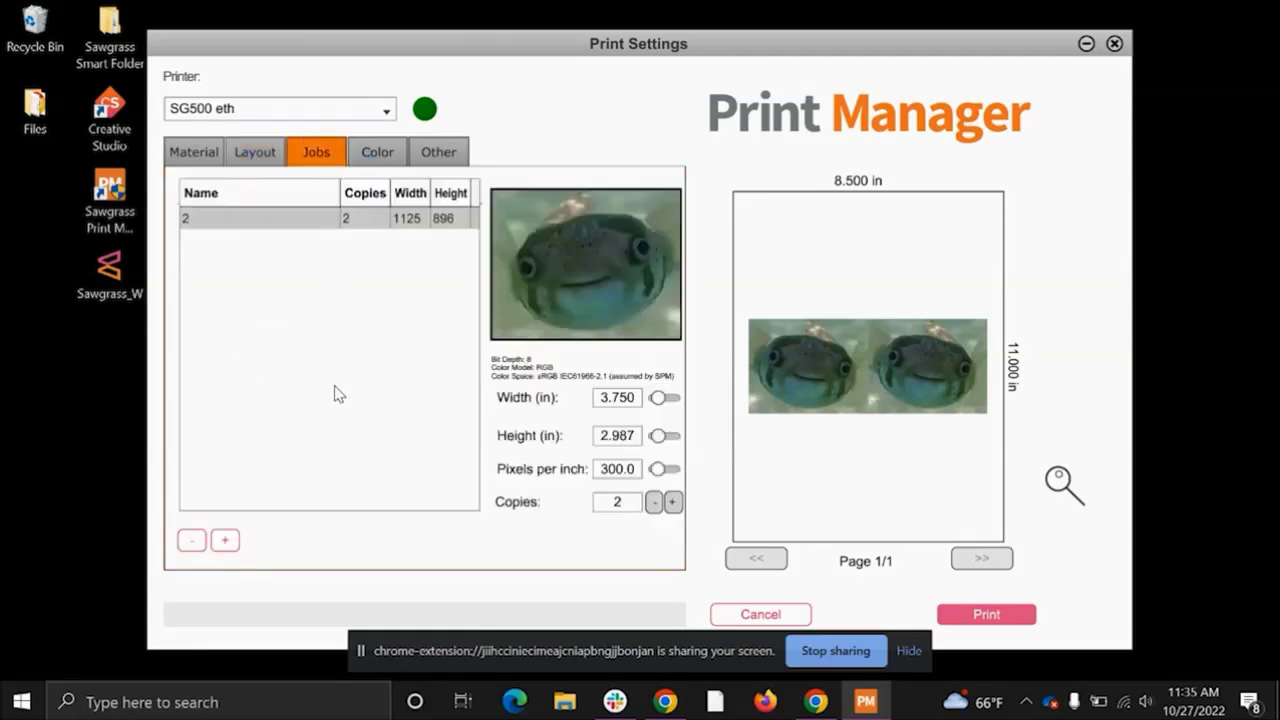
left_click(654, 502)
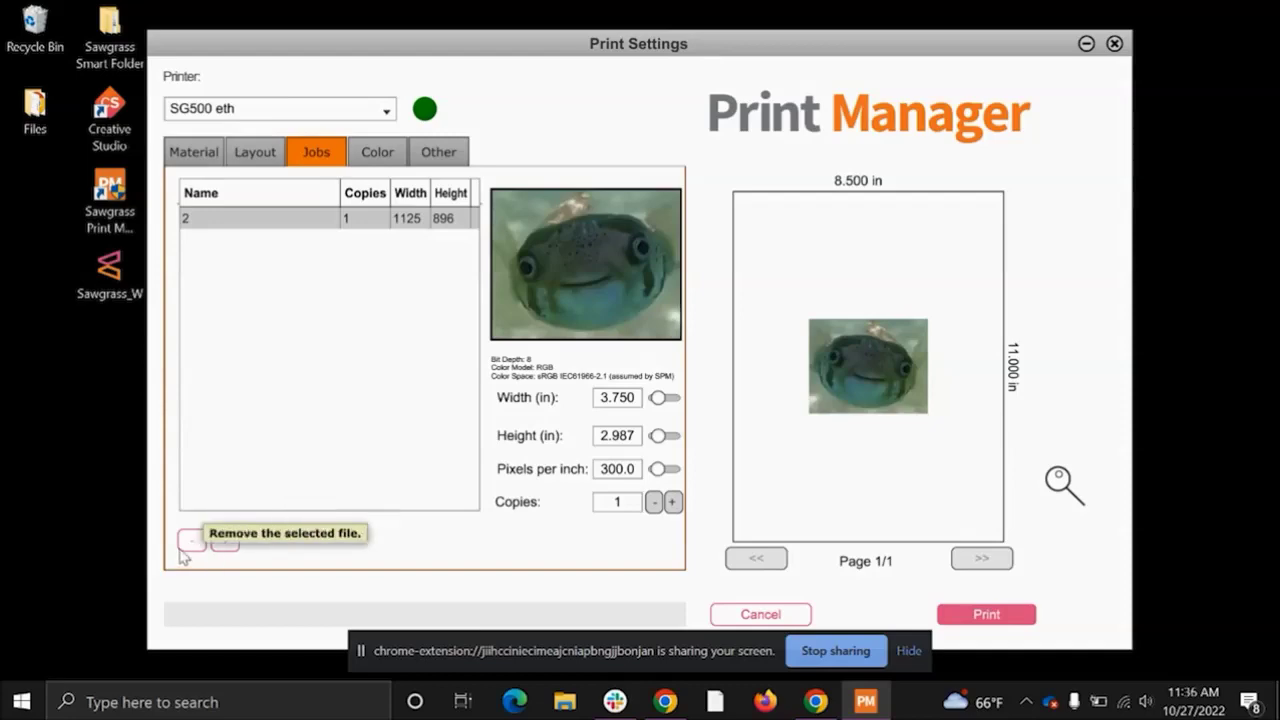
- Add the Hedgehog image from the Downloads folder to the print job list
left_click(224, 541)
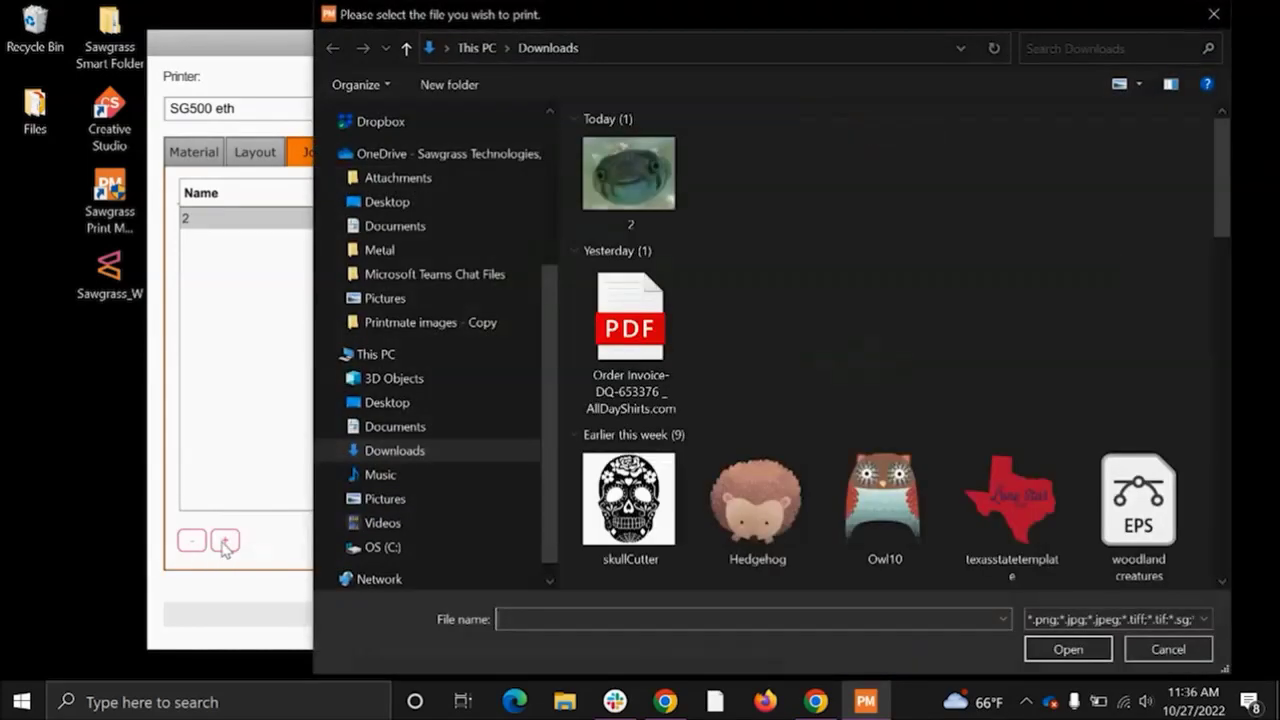
scroll(823, 262, "down", 3)
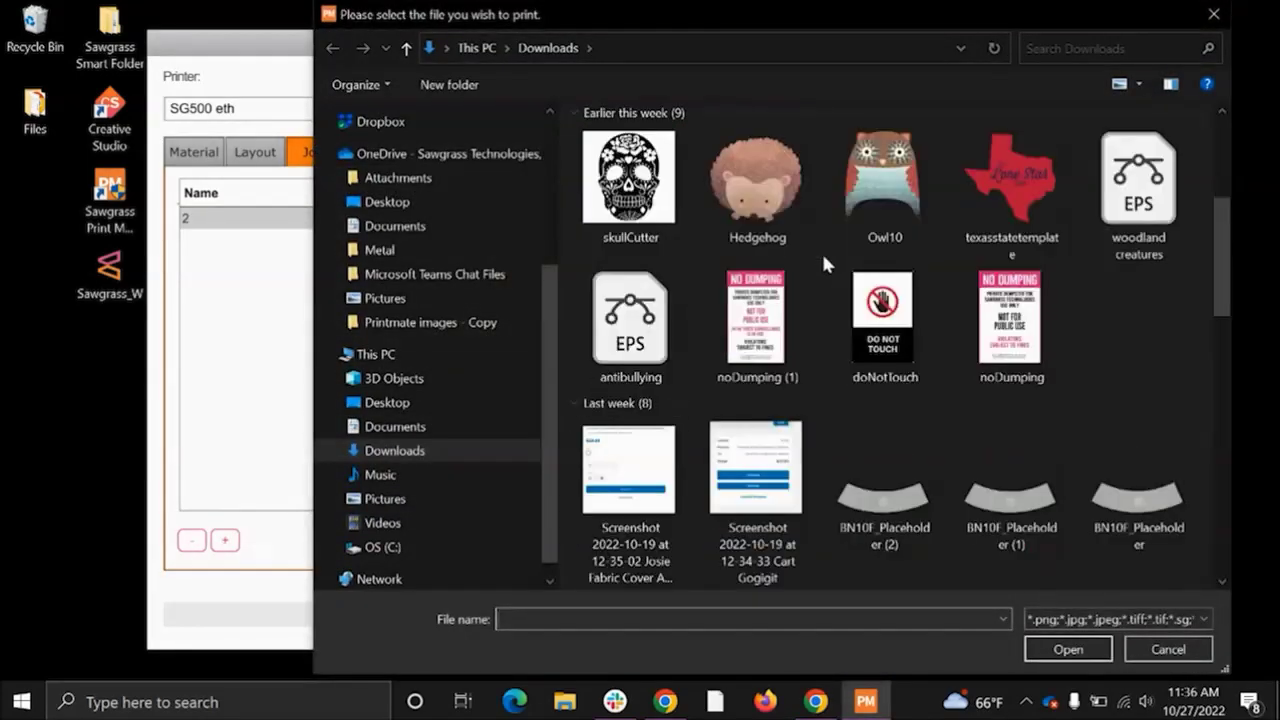
scroll(821, 250, "up", 3)
left_click(760, 445)
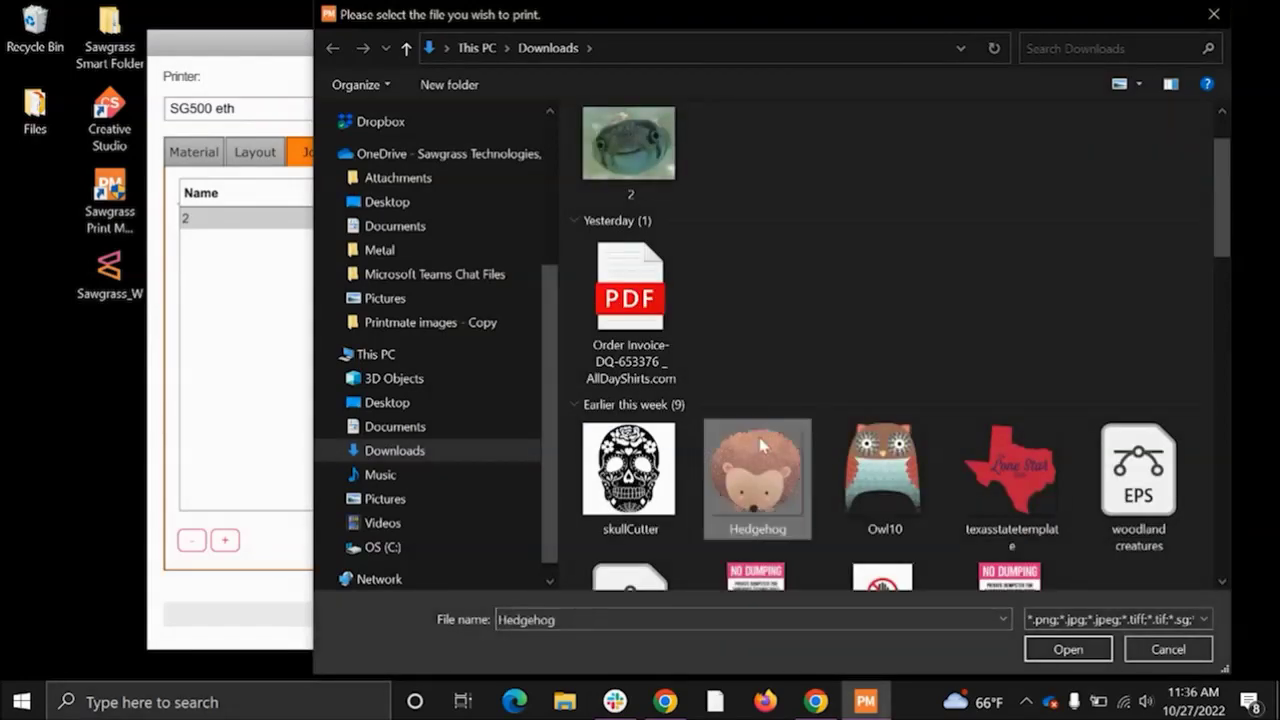
left_click(1043, 645)
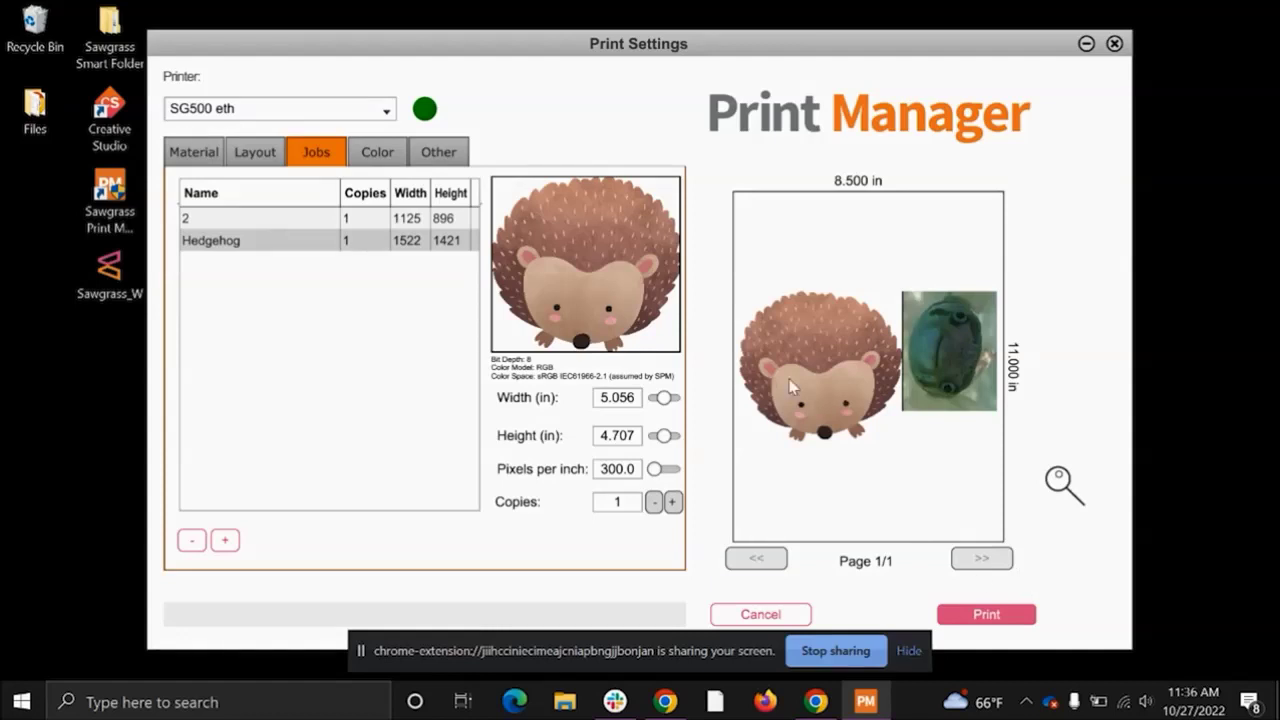
- Set the number of copies to 2 for both the fish image and the Hedgehog image
left_click(266, 221)
left_click(265, 245)
left_click(263, 219)
left_click(256, 243)
left_click(257, 220)
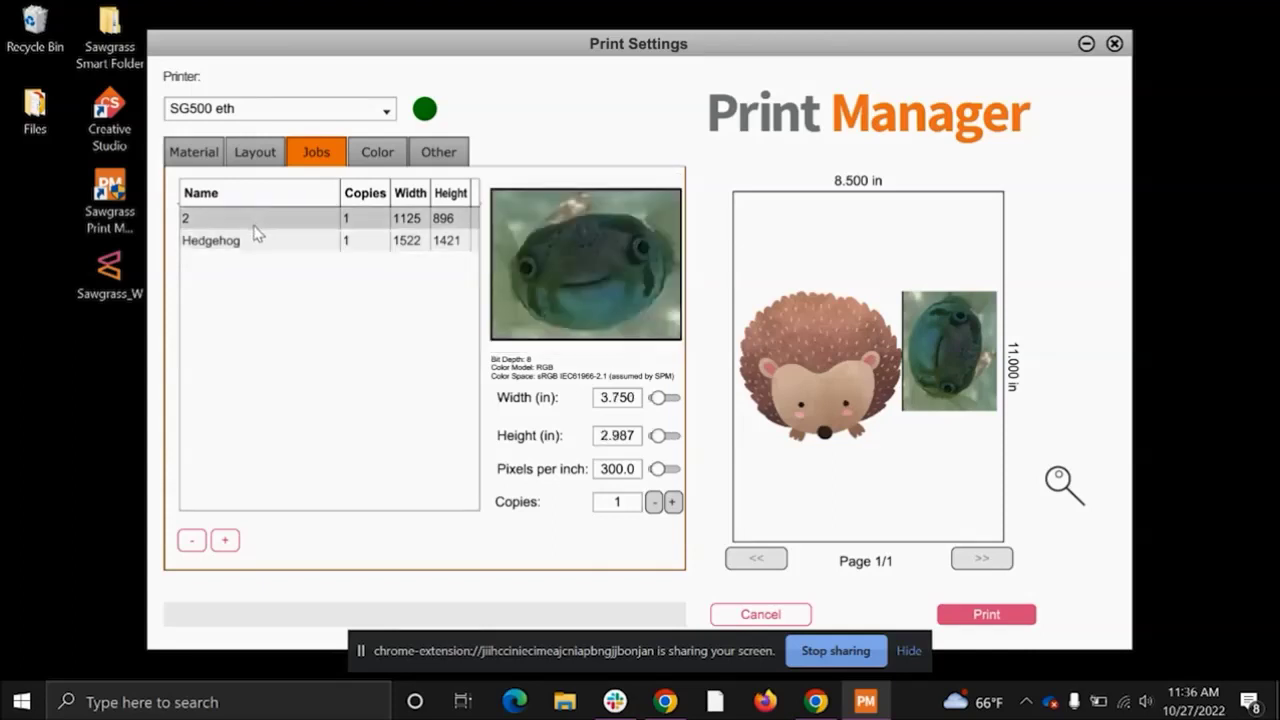
left_click(672, 501)
left_click(311, 246)
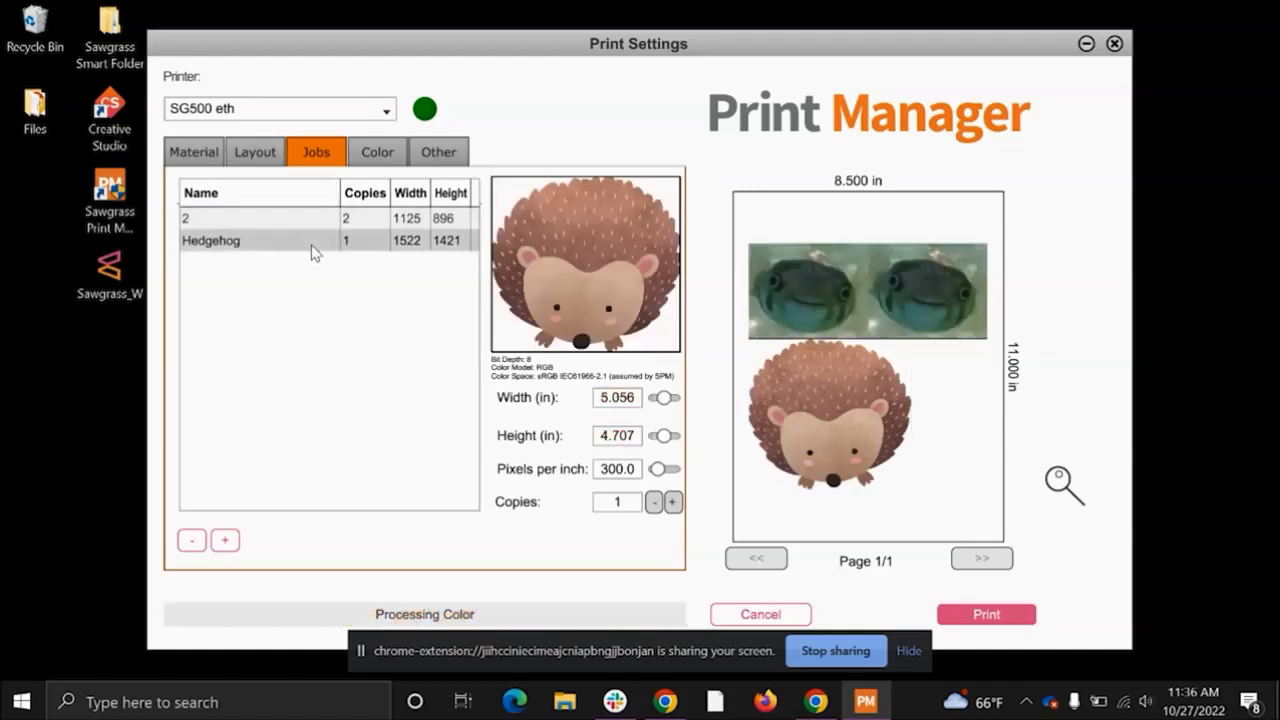
left_click(672, 501)
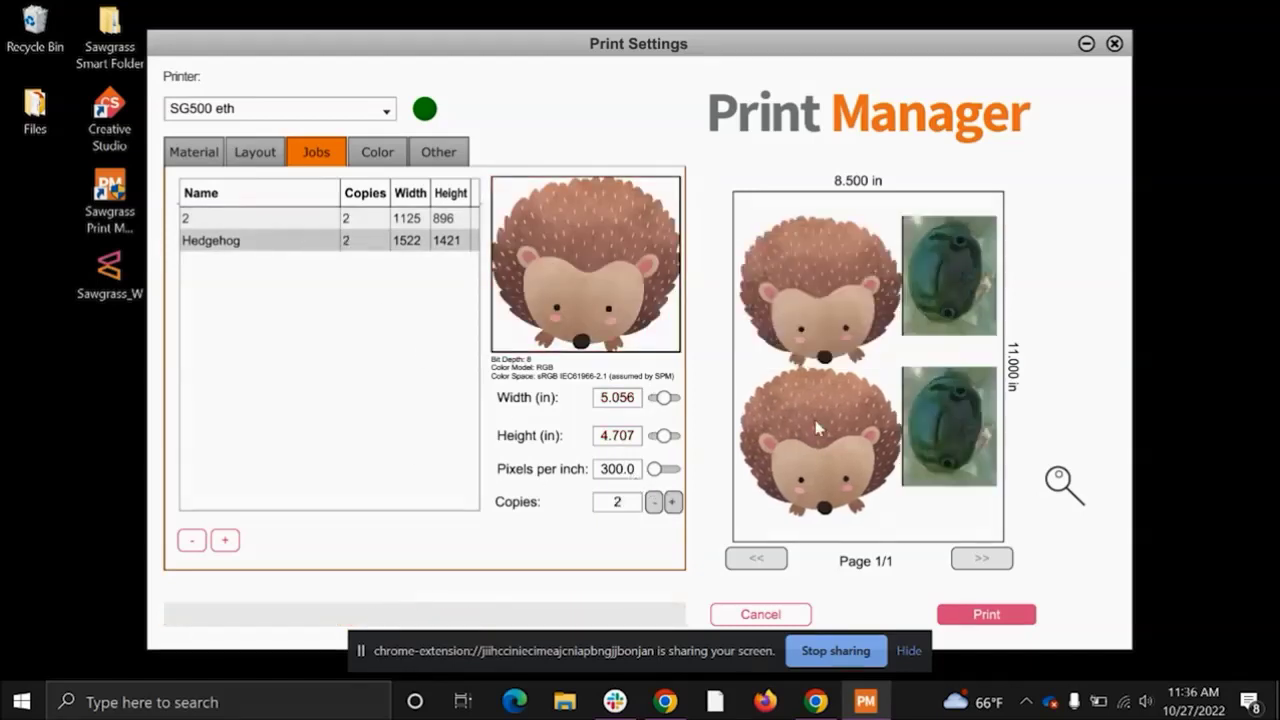
- Try color adjustments of 23 on the cyan–red balance and -27 on the magenta–green balance, and reset them all
left_click(377, 152)
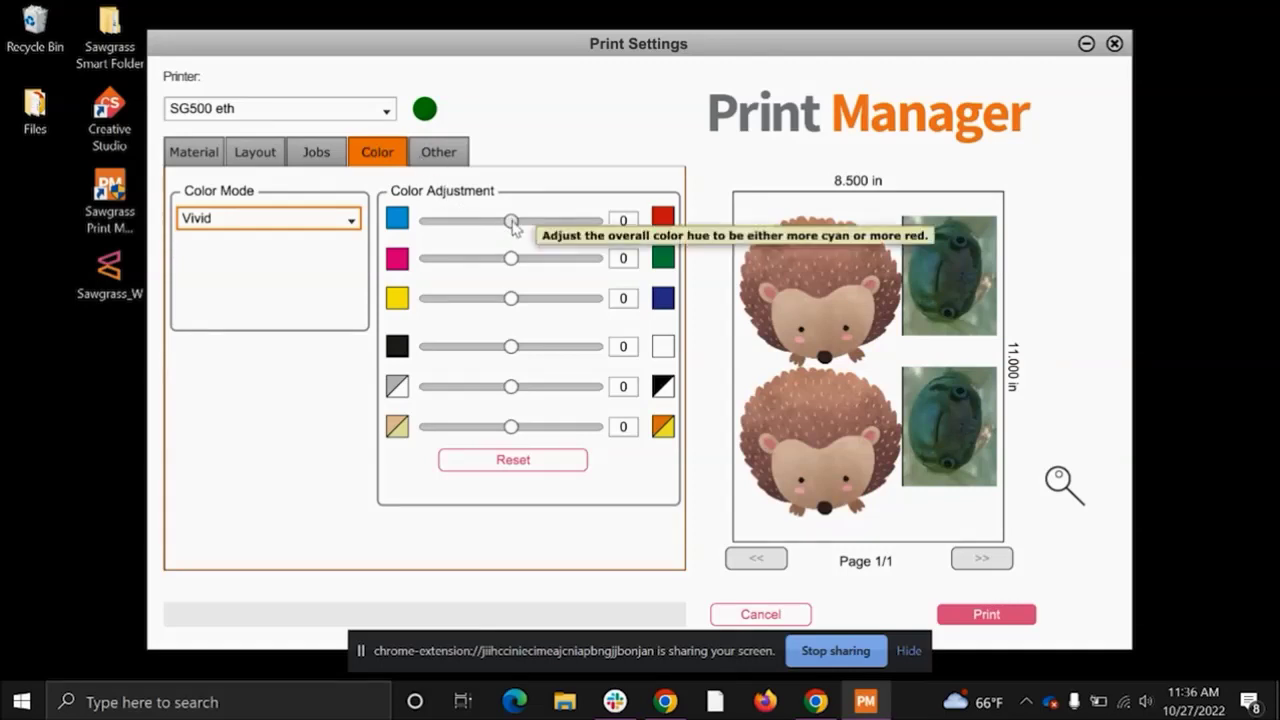
left_click(555, 224)
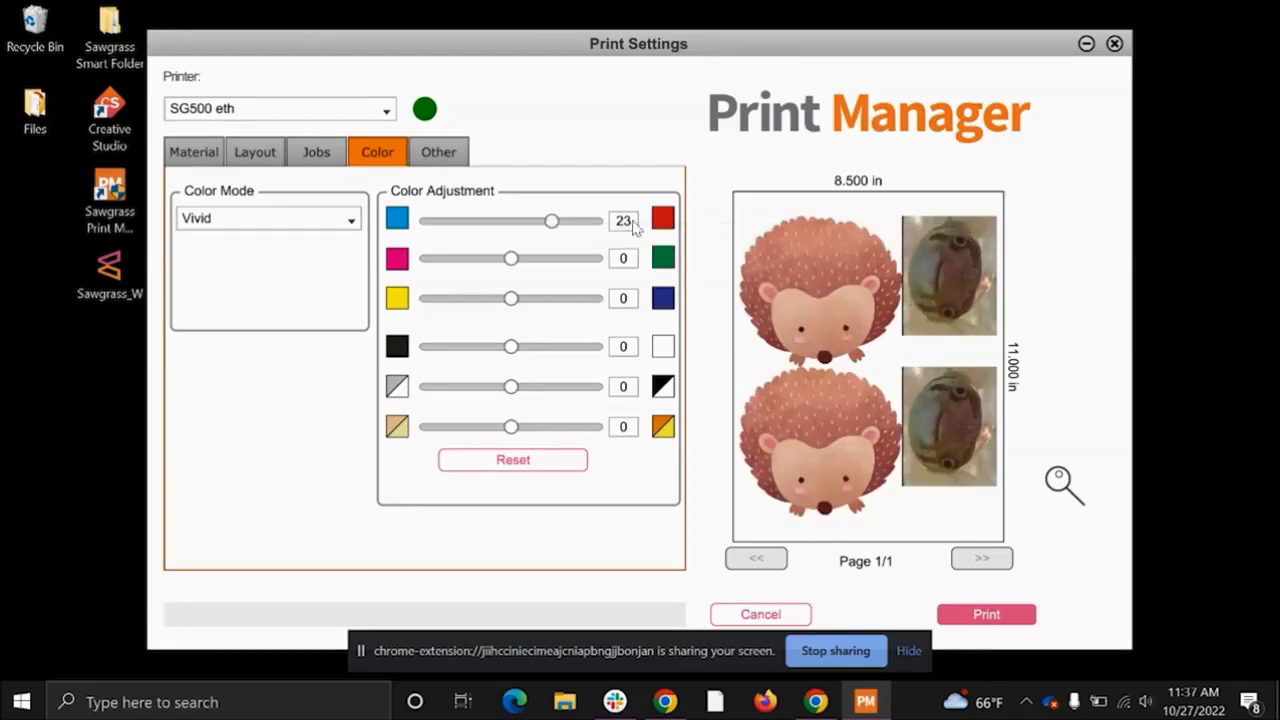
left_click_drag(512, 259, 509, 259)
left_click(464, 262)
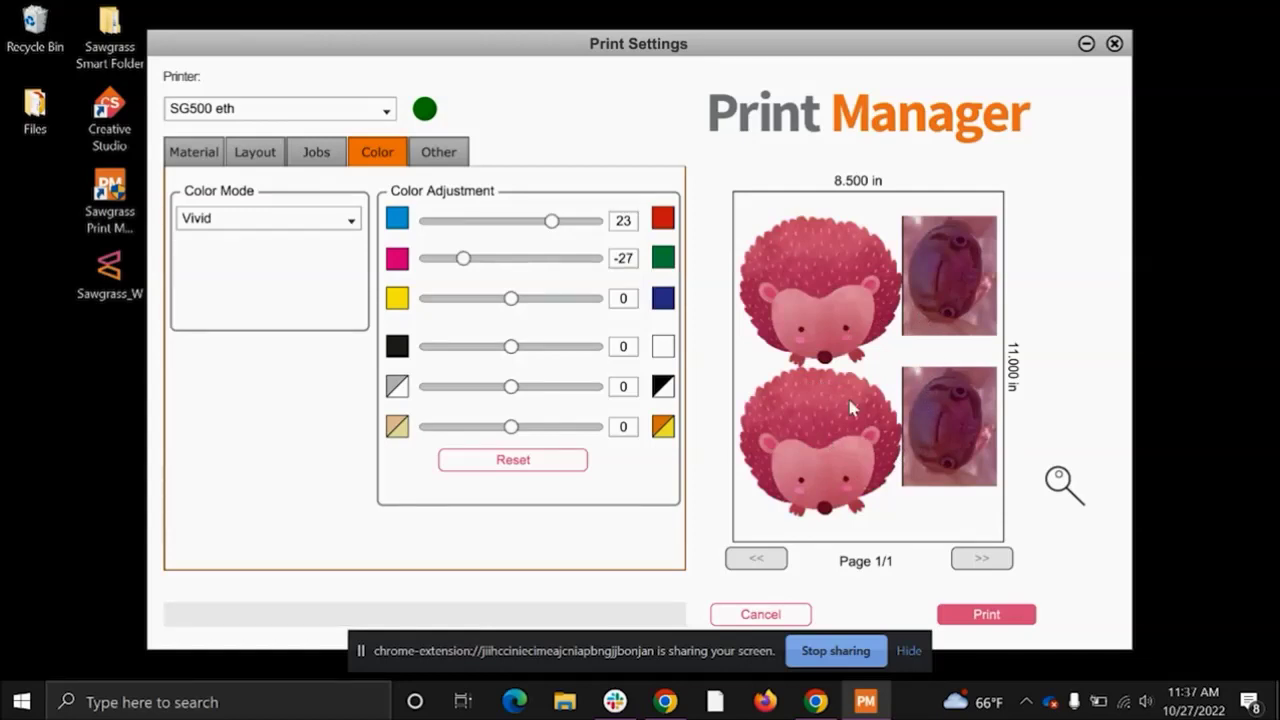
left_click(507, 462)
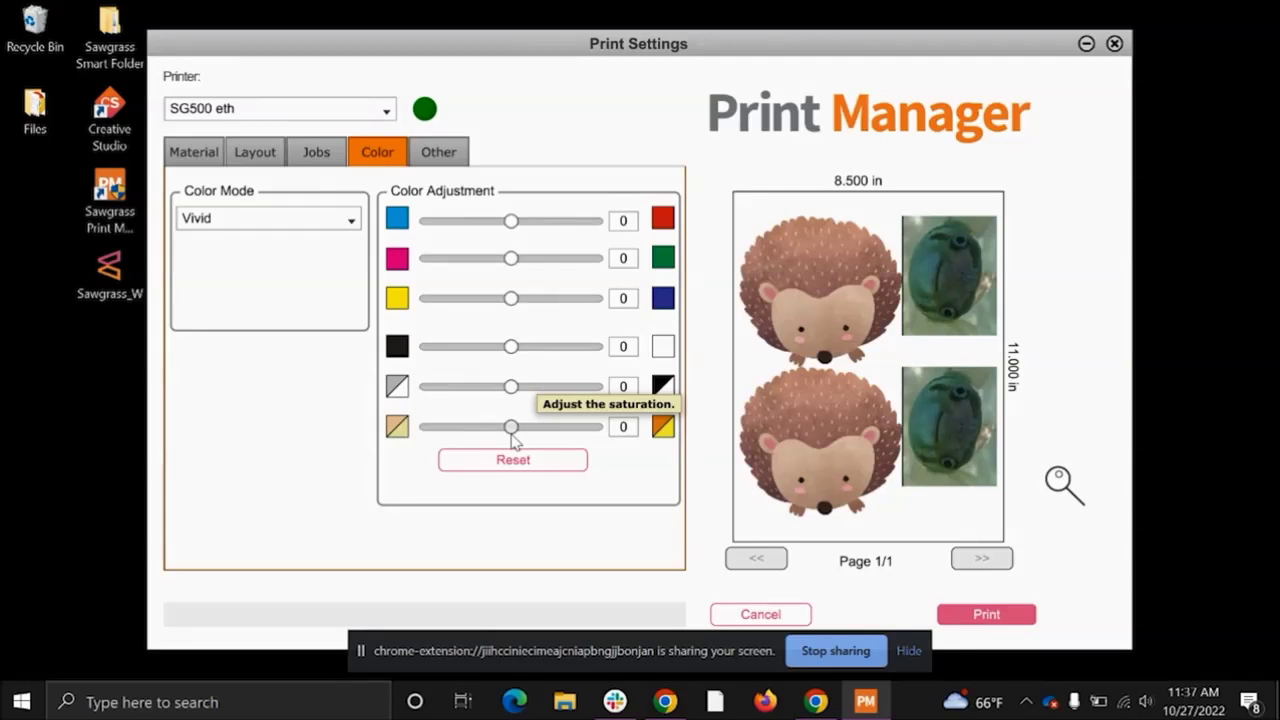
- Review the available color modes, the print-to-file option, and the material, layout and color settings
left_click(293, 221)
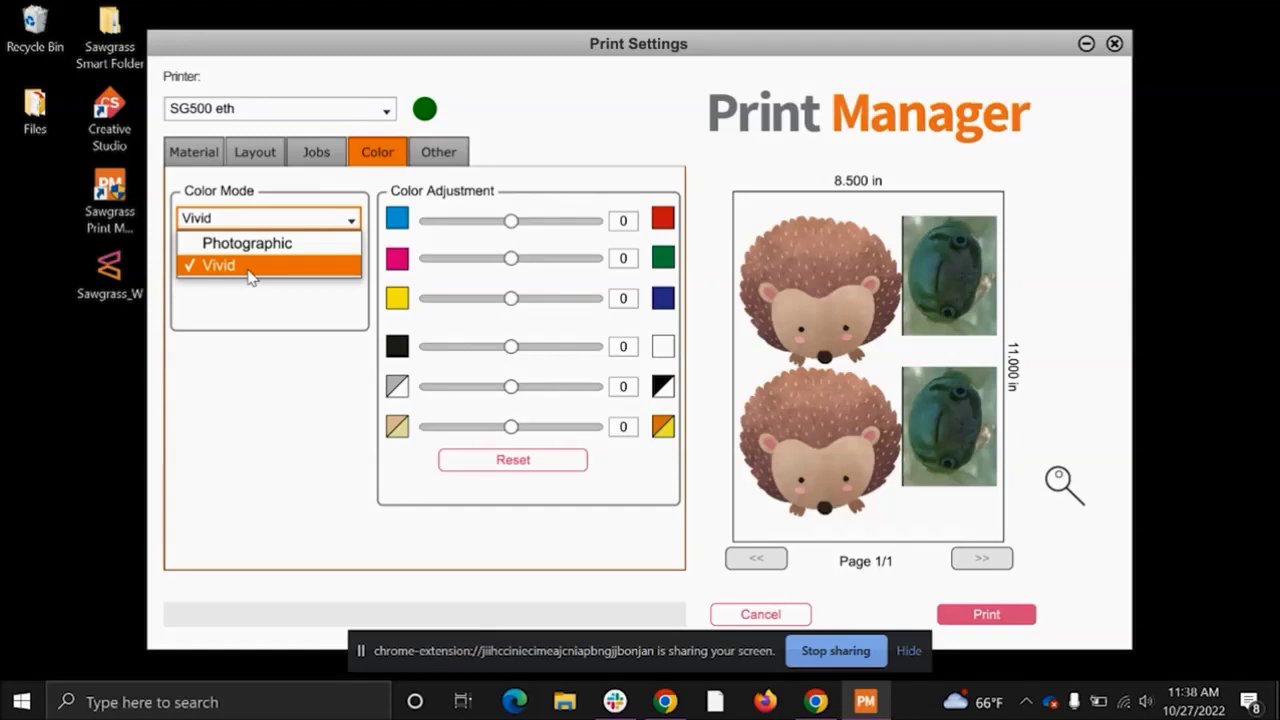
left_click(441, 156)
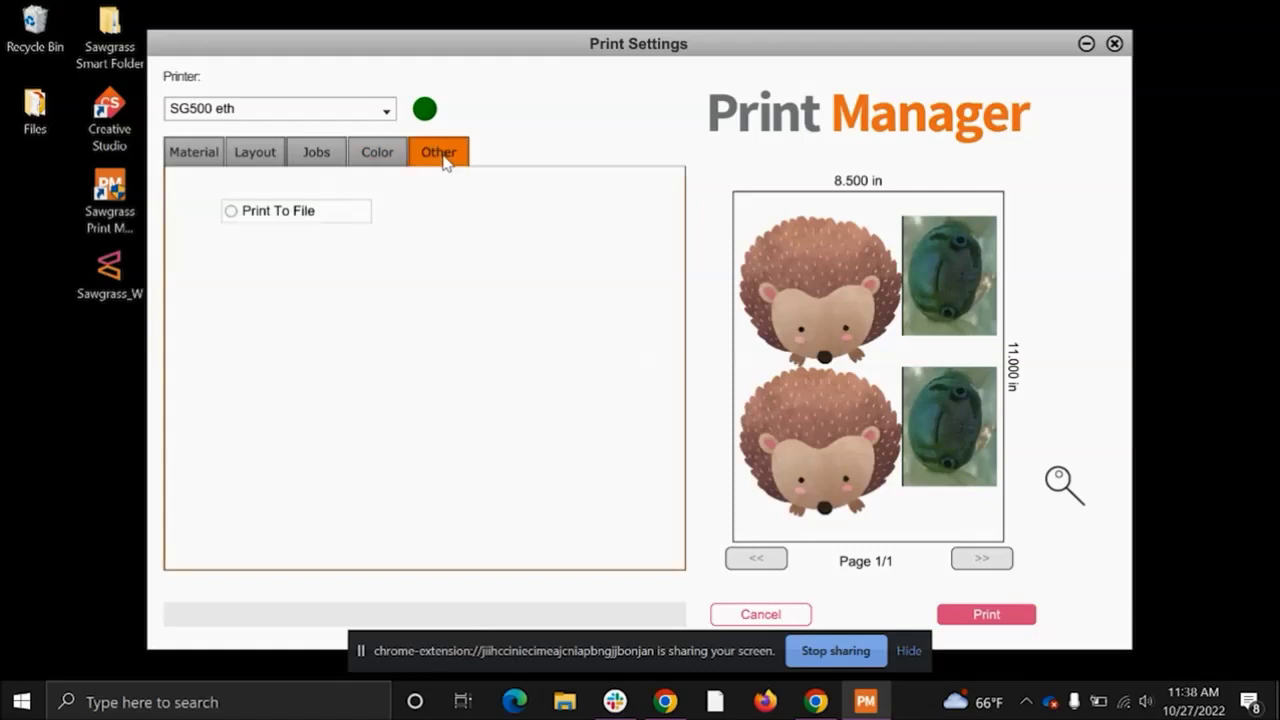
left_click(211, 160)
left_click(252, 156)
left_click(384, 152)
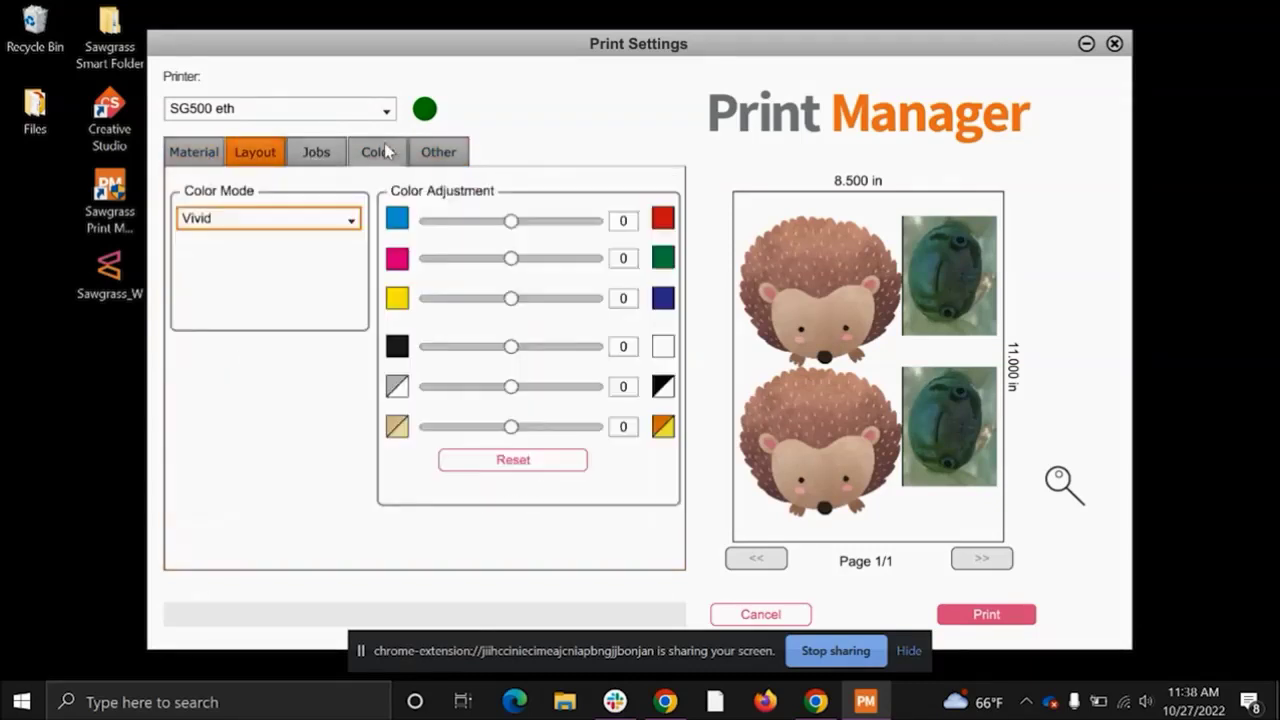
- Enable the Print To File option for the current job
left_click(428, 160)
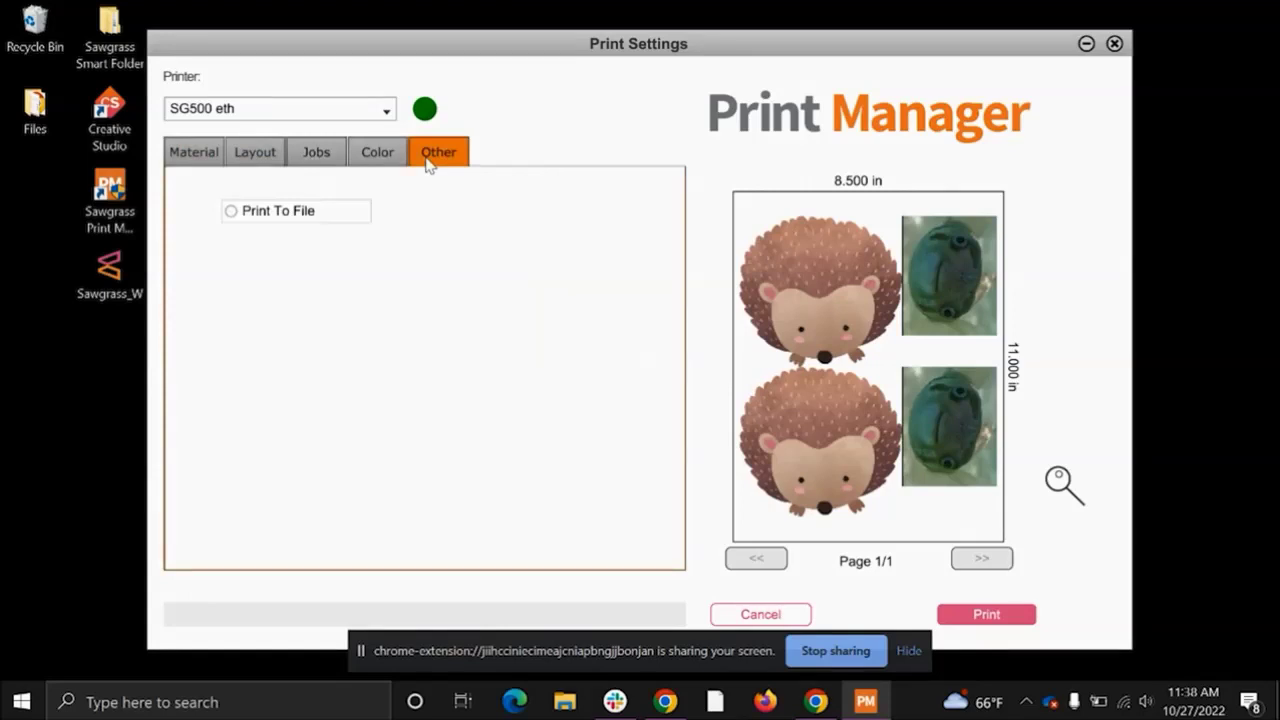
left_click(270, 212)
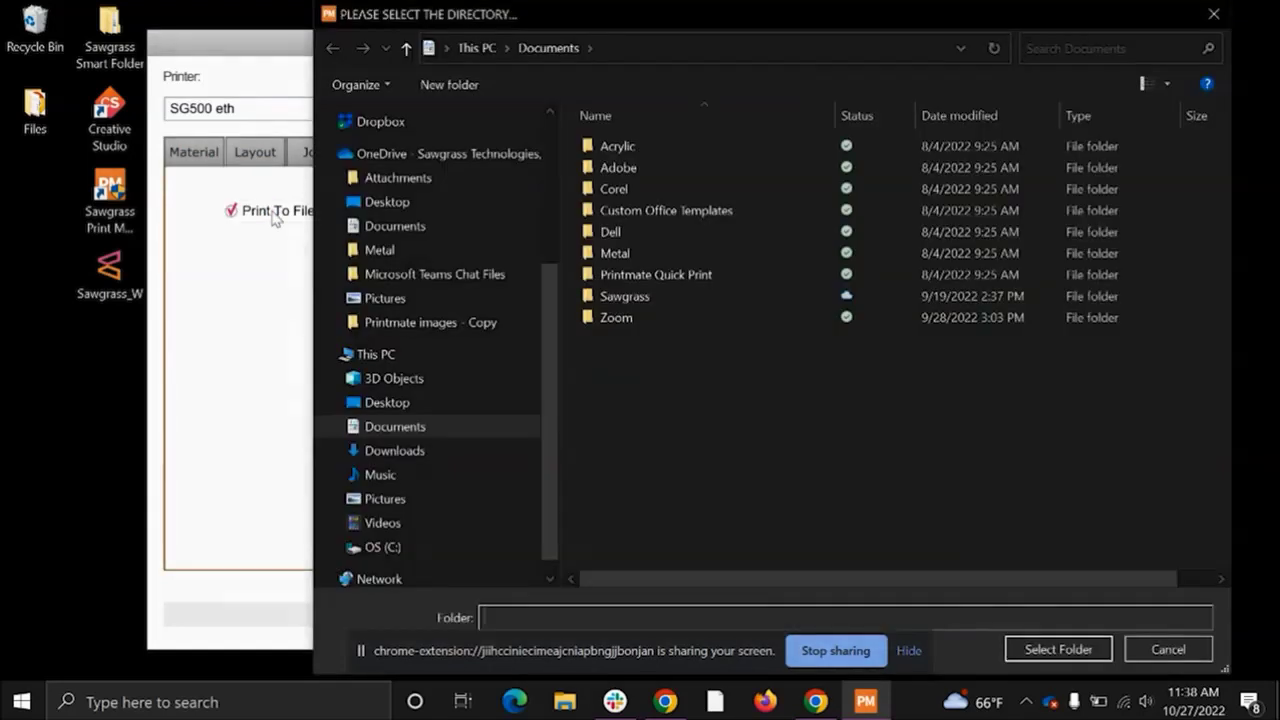